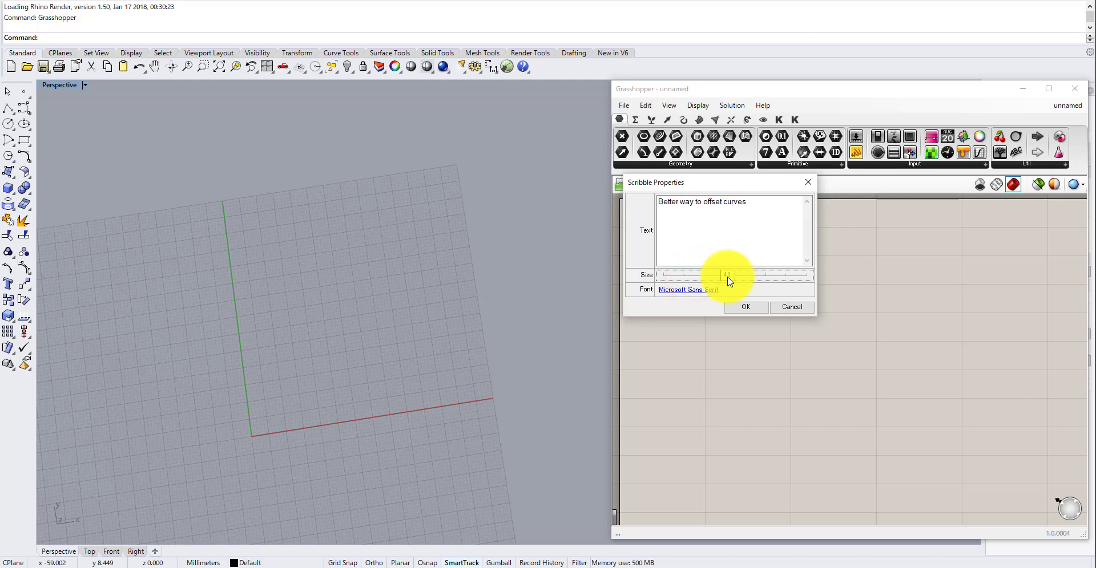
Finish the title scribble "Better way to offset curves" and position it at the canvas's upper-left corner.
click(731, 309)
drag(751, 255, 736, 232)
click(740, 260)
scroll(695, 324, down, 2)
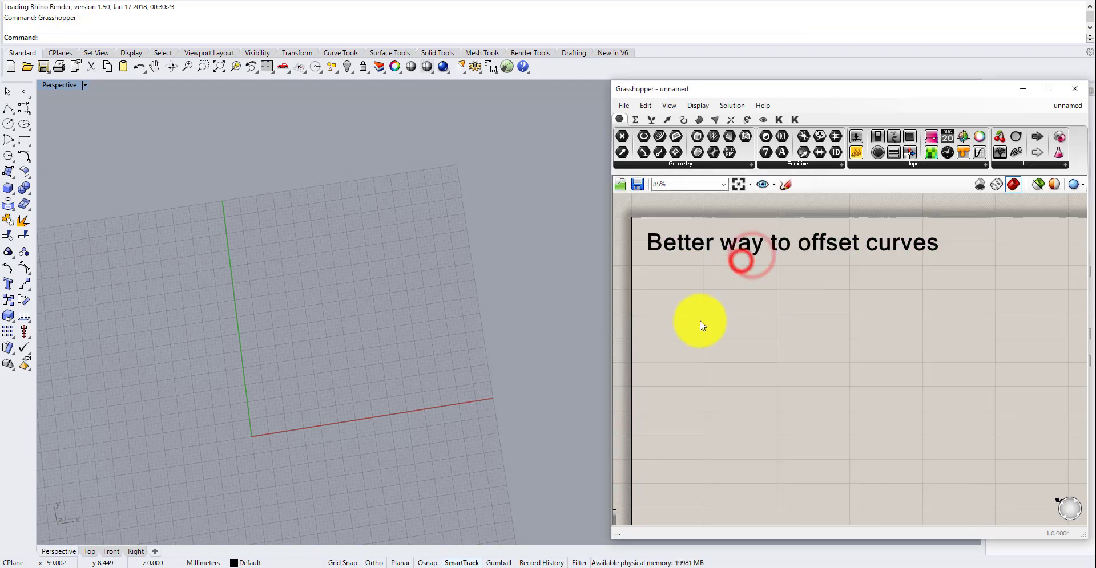
Add a Rectangle component to the canvas below the title.
double_click(696, 327)
text(recta)
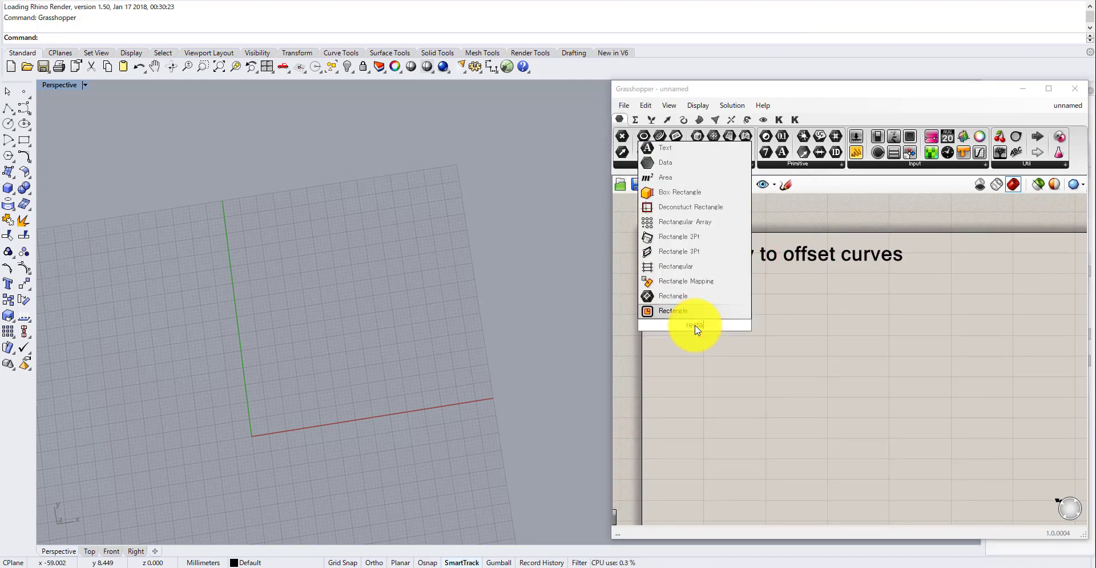
click(694, 313)
scroll(694, 313, up, 4)
click(693, 325)
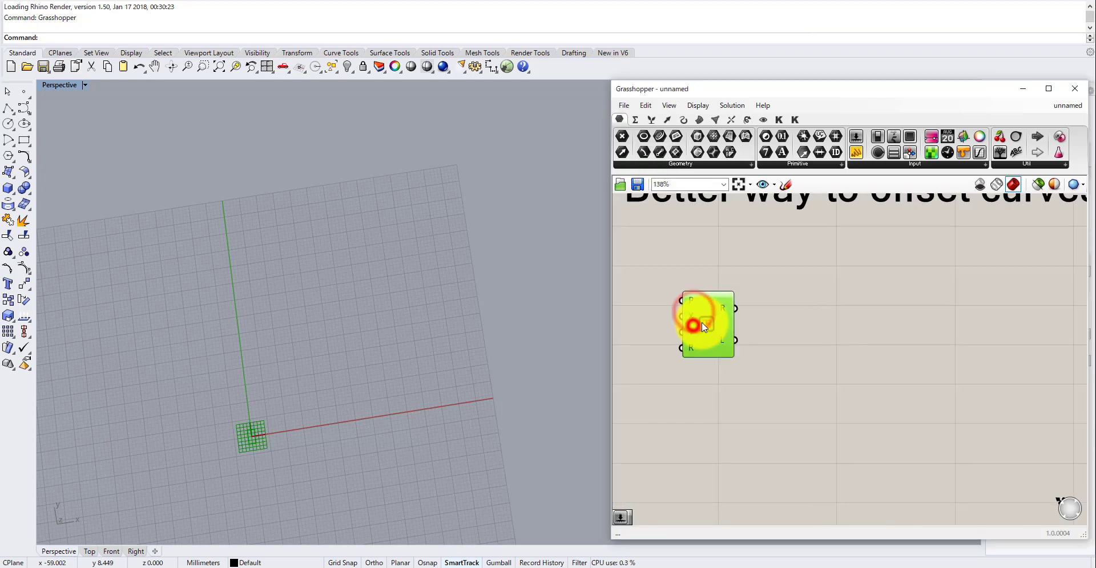
Add a number slider of 100 and connect it to both the X and Y size inputs of the Rectangle component.
right_drag(692, 325, 816, 298)
click(751, 309)
double_click(750, 309)
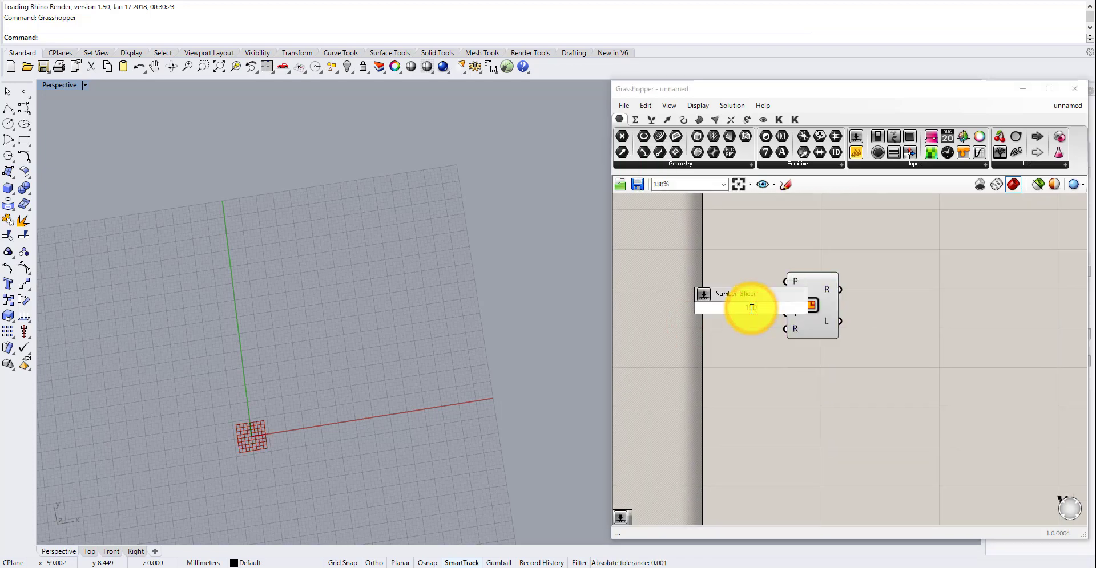
key(Return)
drag(817, 279, 882, 277)
scroll(825, 307, up, 3)
drag(817, 311, 864, 286)
drag(817, 311, 865, 312)
drag(761, 306, 778, 296)
Move the size slider and Rectangle component together to sit neatly beneath the title.
scroll(777, 296, down, 3)
shift+right_drag(432, 242, 400, 349)
scroll(341, 358, down, 6)
right_drag(789, 357, 740, 435)
drag(831, 451, 658, 360)
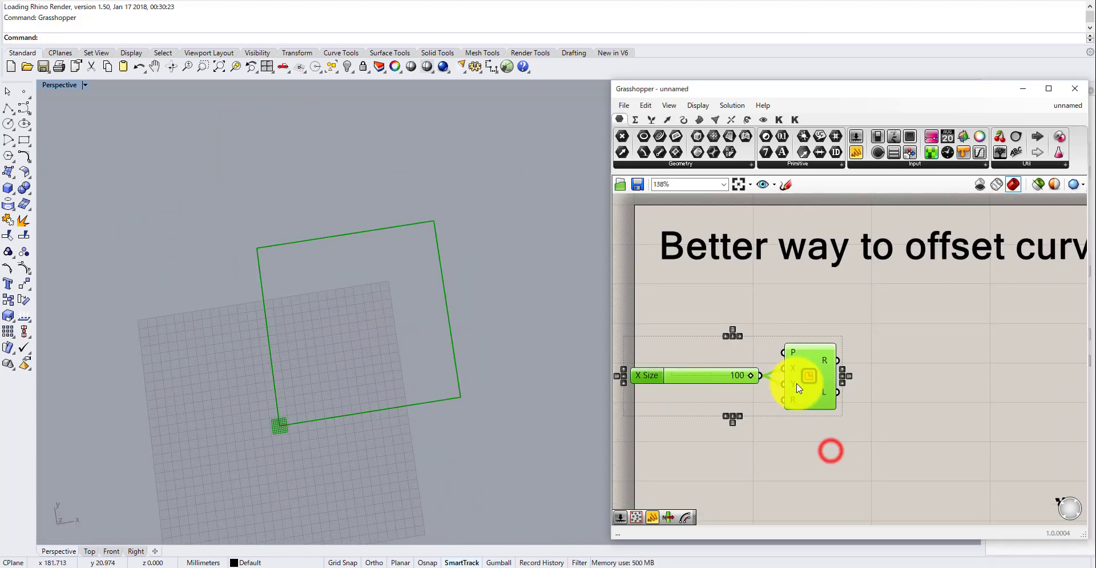
drag(803, 389, 835, 374)
Add a Populate 2D component and connect the rectangle output to its region input.
right_drag(866, 368, 815, 357)
double_click(867, 355)
text(of)
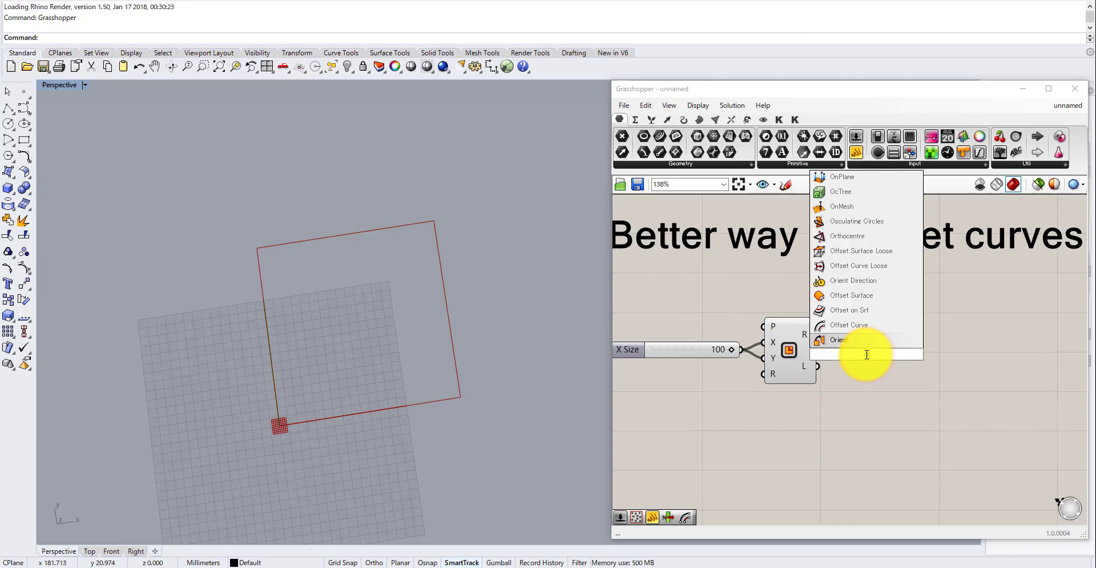
key(BackSpace)
key(BackSpace)
text(poi)
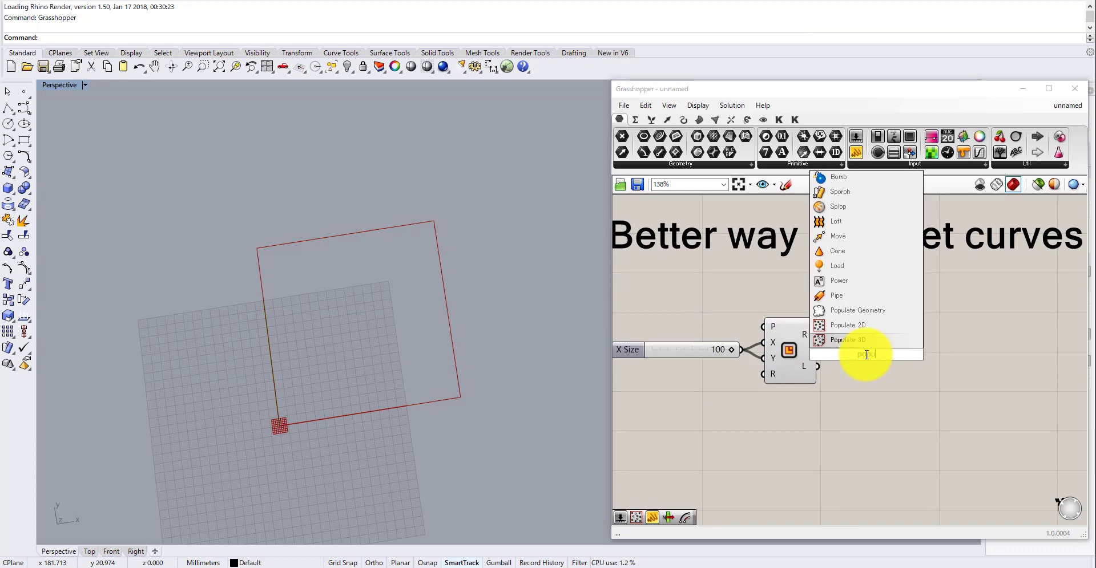
click(856, 345)
drag(817, 335, 862, 338)
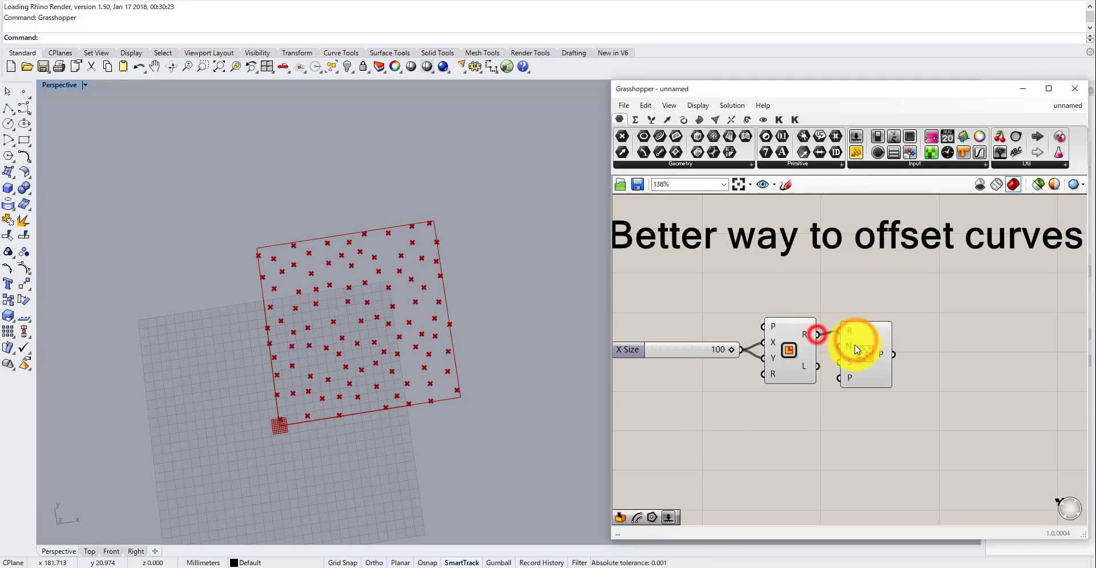
Add a number slider of 100 and connect it to the point count input of the Populate component.
click(793, 426)
right_drag(747, 420, 710, 409)
double_click(711, 408)
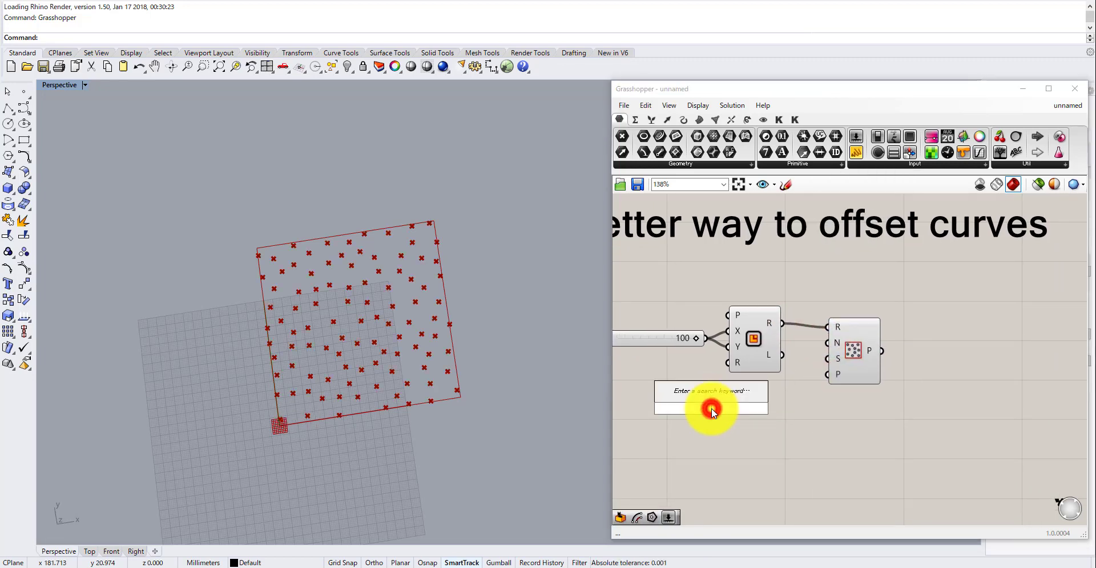
text(100)
key(Return)
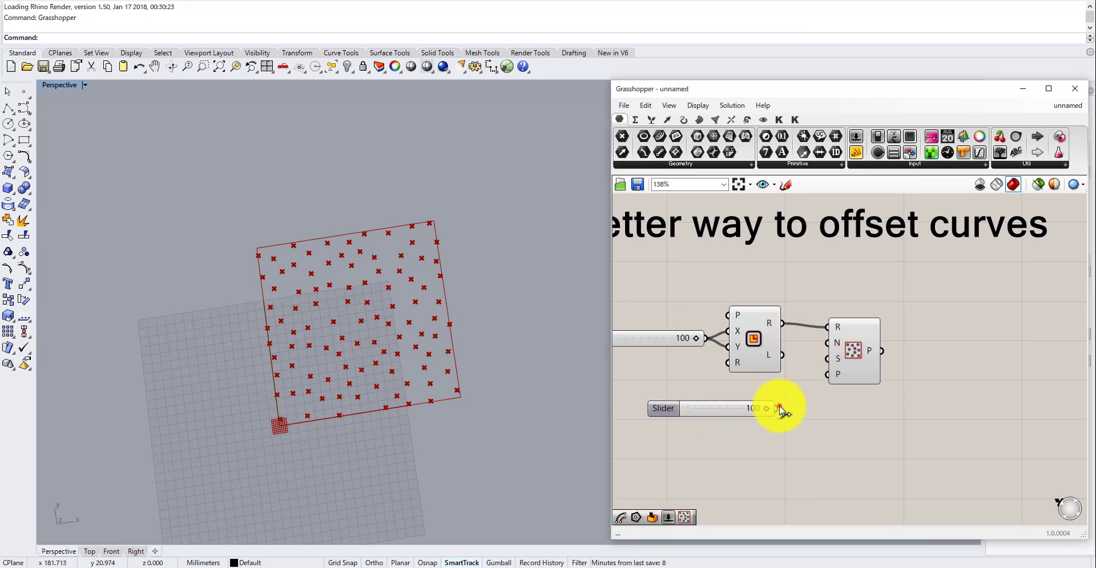
drag(779, 409, 820, 352)
right_drag(872, 346, 825, 345)
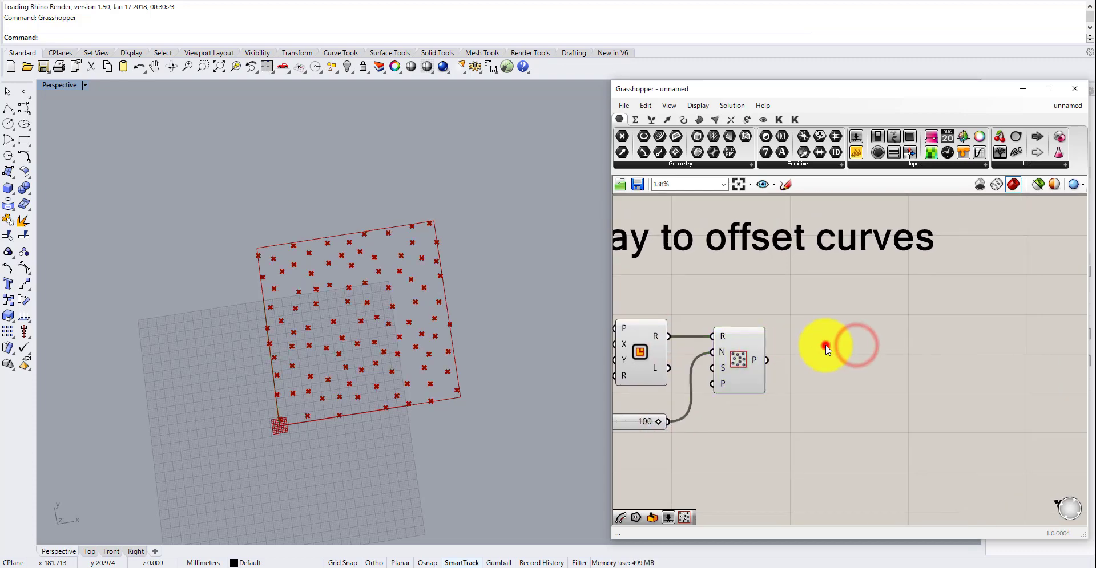
Add a Voronoi component and feed the populated points into its points input.
double_click(825, 345)
text(voronoi)
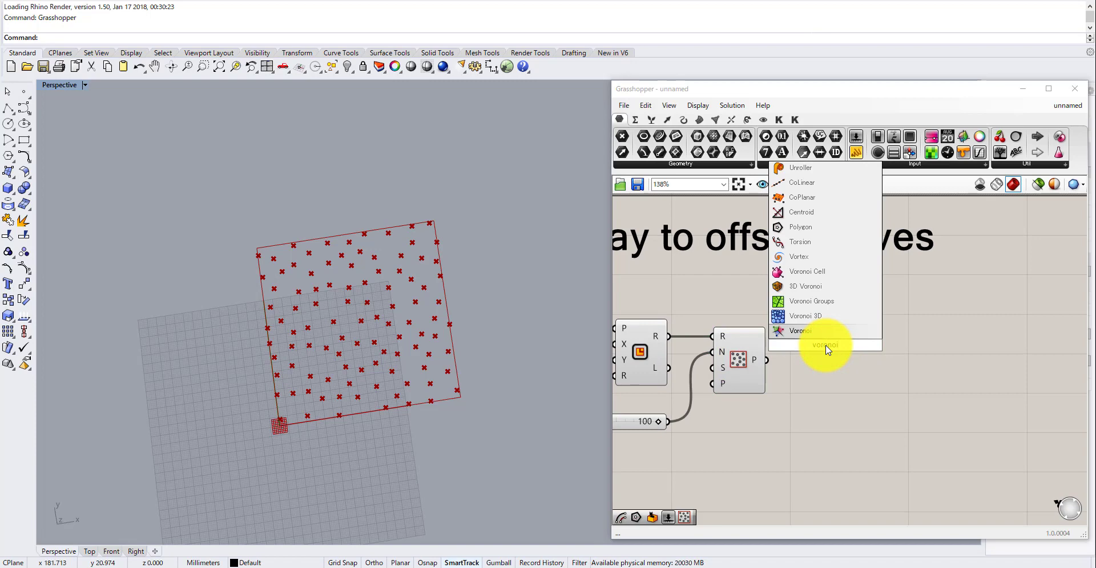
key(Return)
drag(767, 360, 793, 302)
scroll(822, 369, down, 2)
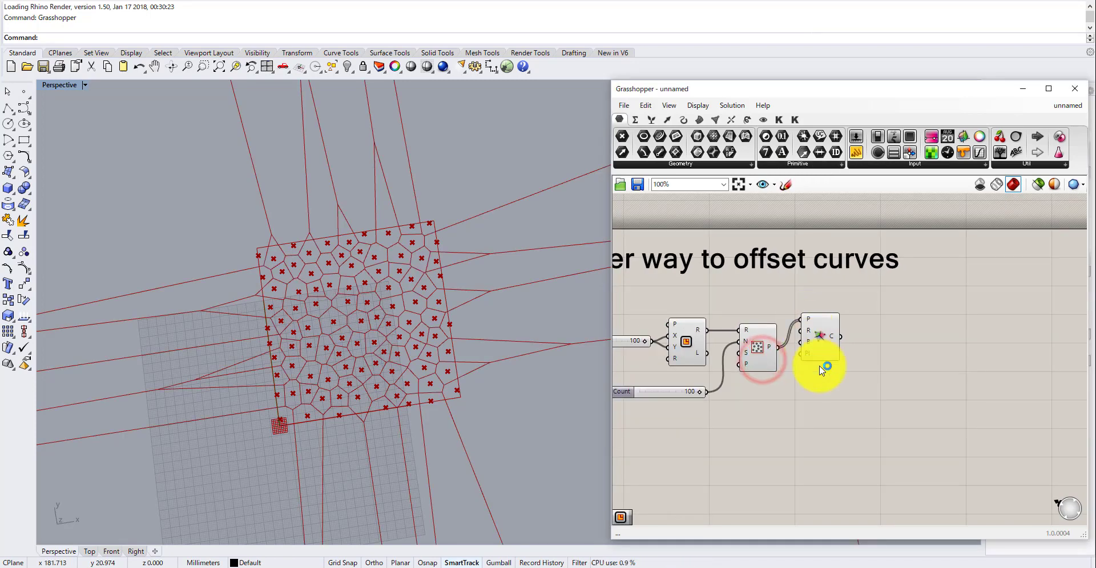
Connect the rectangle to the Voronoi boundary input and tidy the layout of the components beneath the title.
scroll(787, 342, up, 1)
drag(751, 353, 753, 385)
drag(691, 331, 801, 343)
scroll(823, 342, down, 3)
drag(856, 416, 651, 311)
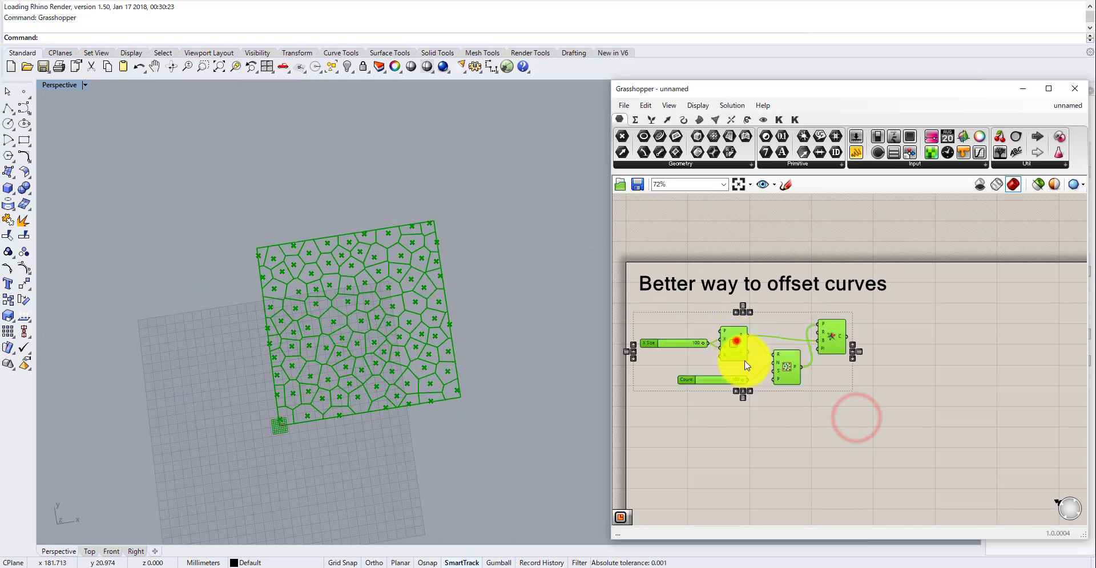
mouse_move(747, 366)
mouse_down()
mouse_move(746, 380)
mouse_move(744, 357)
mouse_up()
click(883, 421)
Add a scribble label reading "Offset method 1" above the free area beside the Voronoi component.
scroll(802, 404, up, 3)
drag(1001, 174, 897, 264)
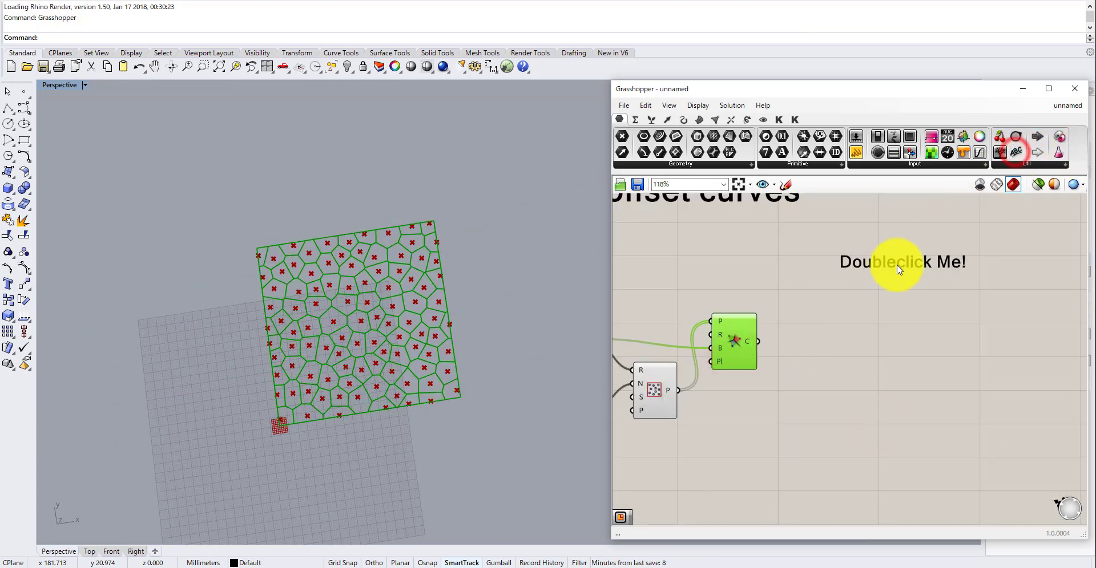
double_click(895, 264)
click(925, 259)
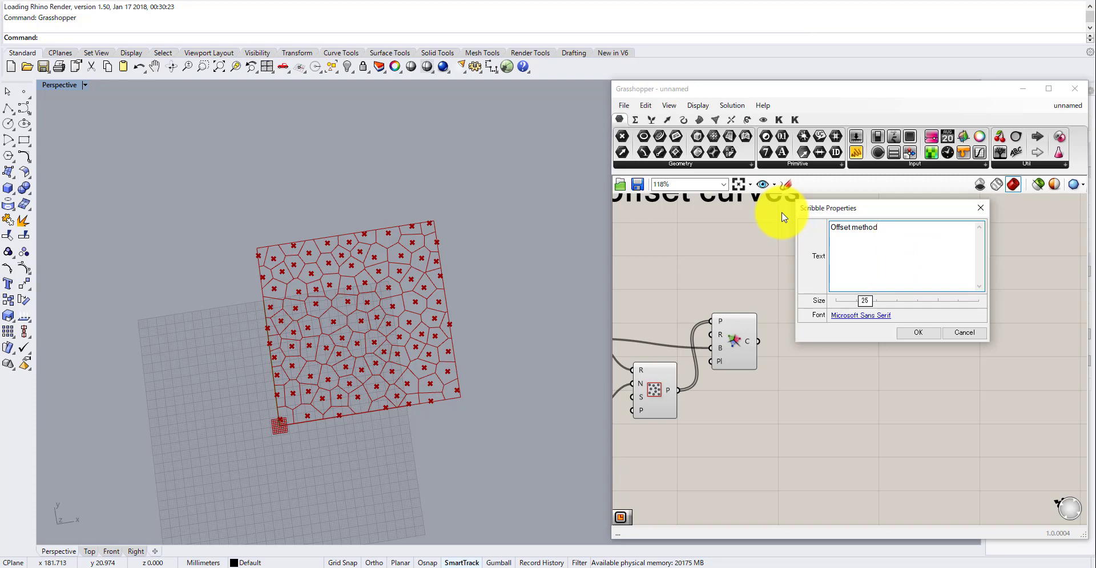
click(916, 331)
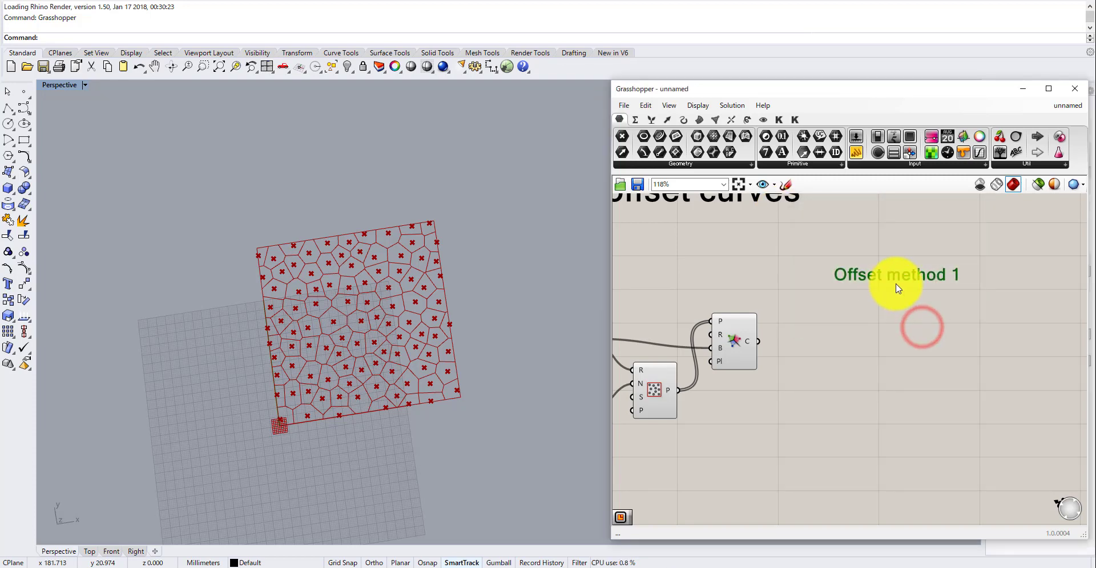
Add an Offset Curve component under the method label and connect the Voronoi cells to its curve input.
right_drag(889, 285, 831, 271)
double_click(786, 339)
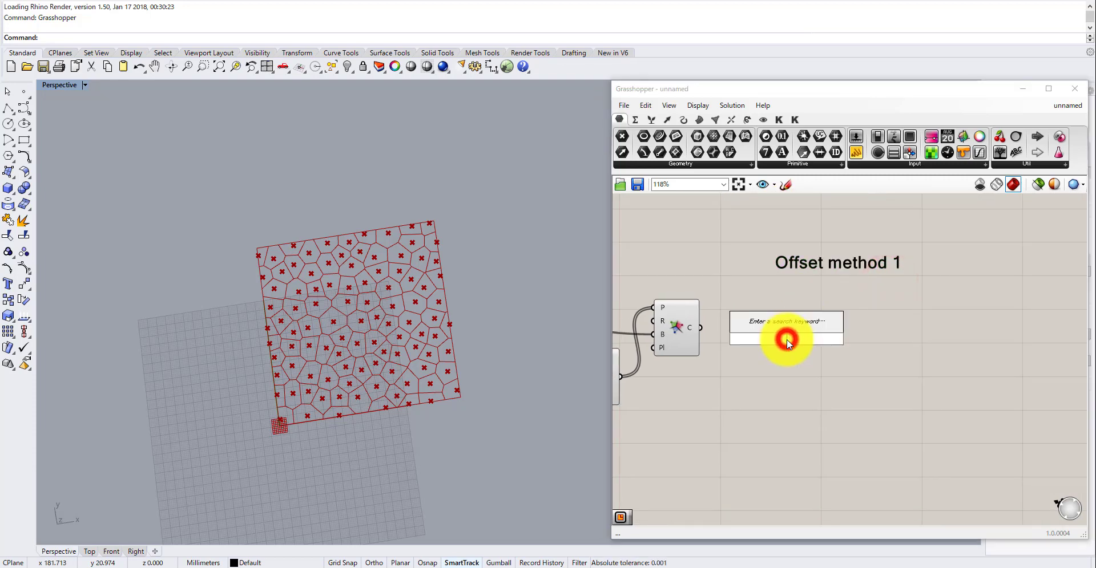
text(offset)
click(765, 327)
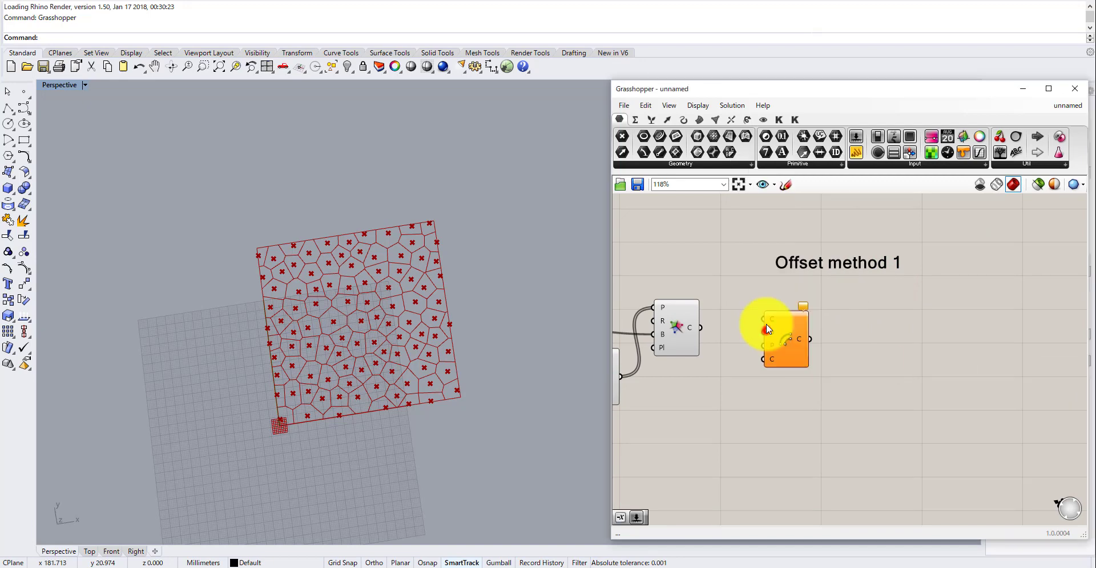
drag(700, 335, 862, 325)
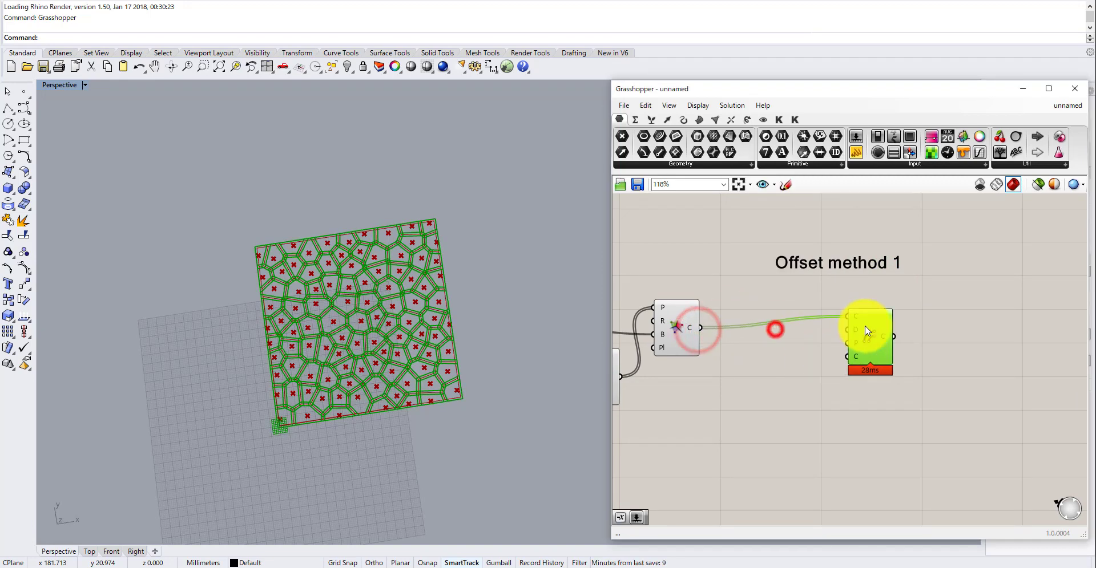
Add a Negative component, connect its result to the Offset Curve distance input, and shift both components to make room.
double_click(809, 339)
text(nega)
click(805, 324)
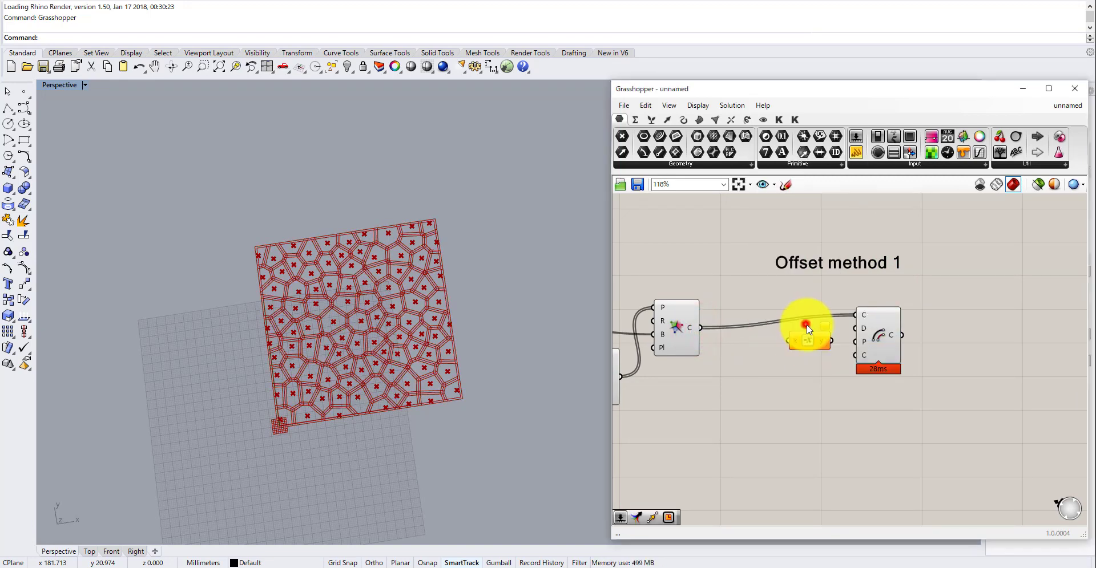
scroll(820, 332, up, 3)
drag(842, 348, 877, 325)
drag(919, 421, 788, 324)
drag(805, 351, 863, 355)
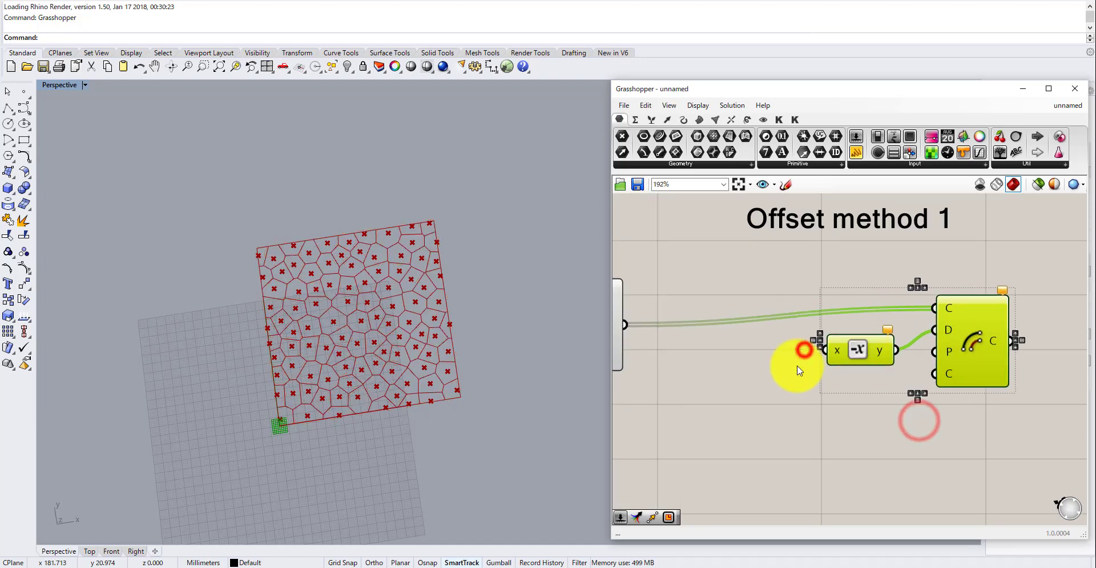
Add a 10.0 number slider, connect it to the Negative component's input, and set the offset distance to 1.8.
double_click(761, 371)
text(10.0)
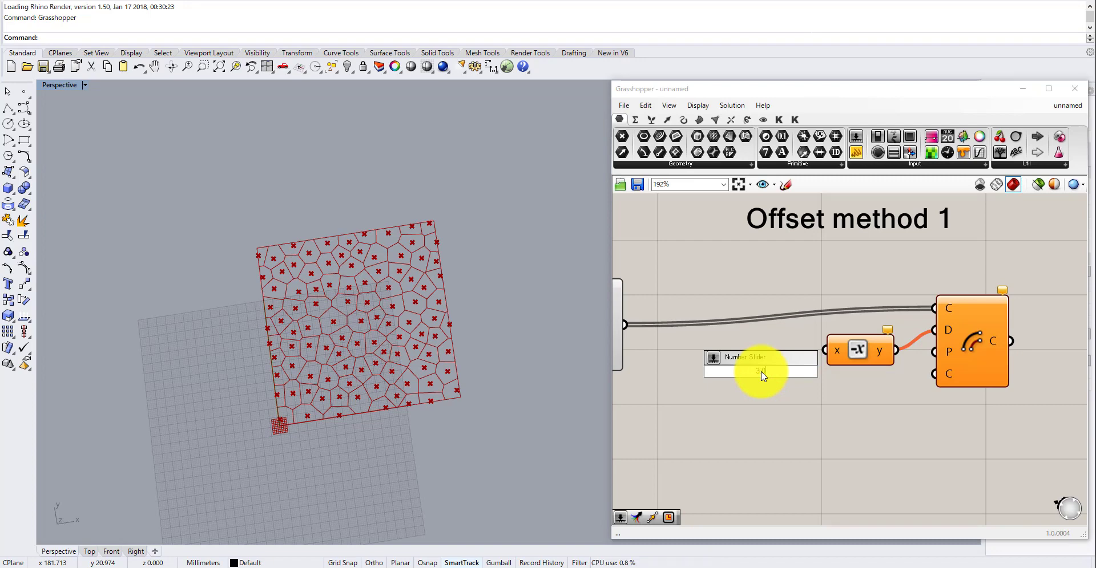
drag(1022, 422, 870, 293)
drag(874, 339, 994, 342)
drag(822, 374, 907, 352)
click(828, 382)
drag(791, 354, 776, 353)
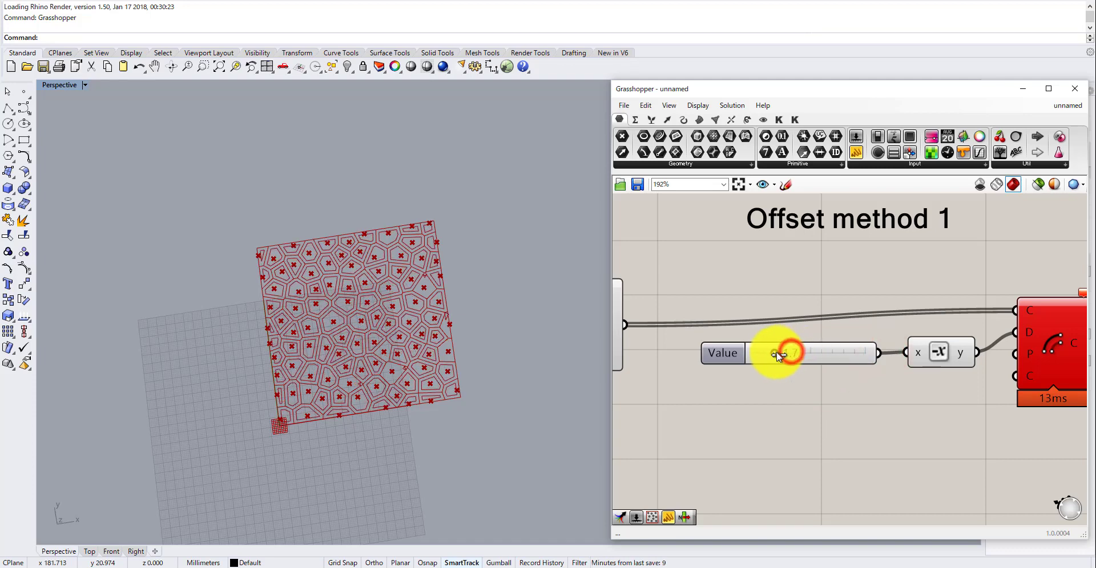
scroll(367, 399, up, 5)
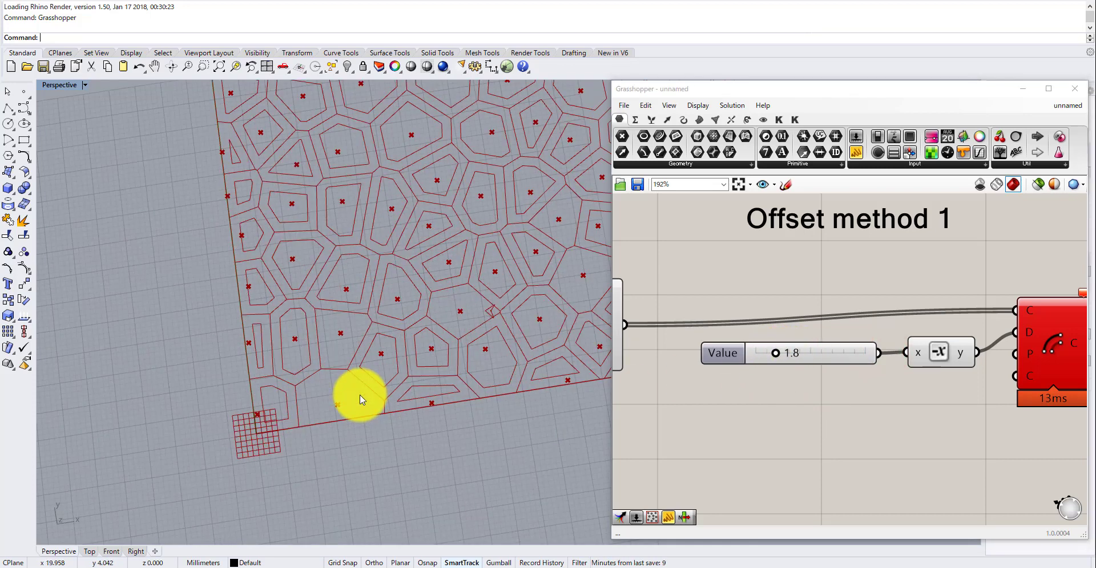
scroll(262, 374, down, 3)
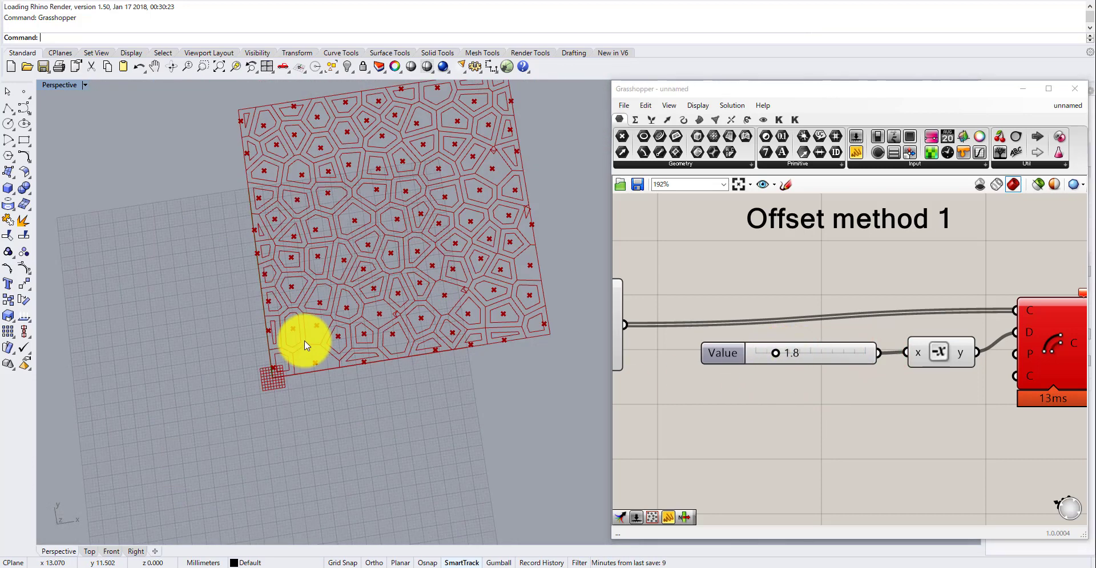
Change the first method's label to "Offset method 1 = Not good" and center it above the Offset Curve component.
click(863, 441)
scroll(795, 404, down, 3)
click(811, 277)
right_drag(911, 303, 792, 289)
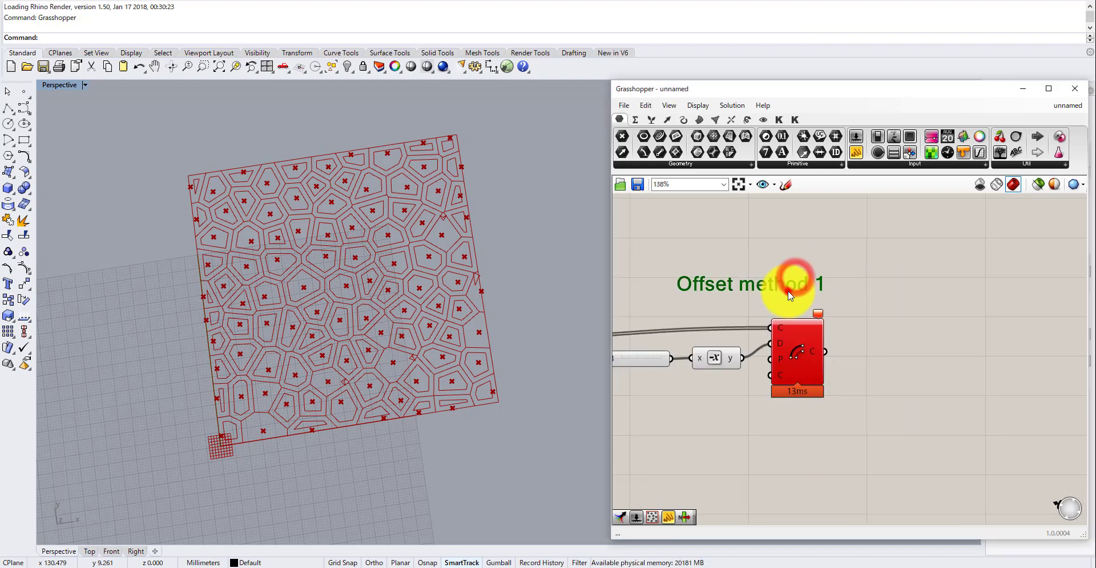
double_click(792, 285)
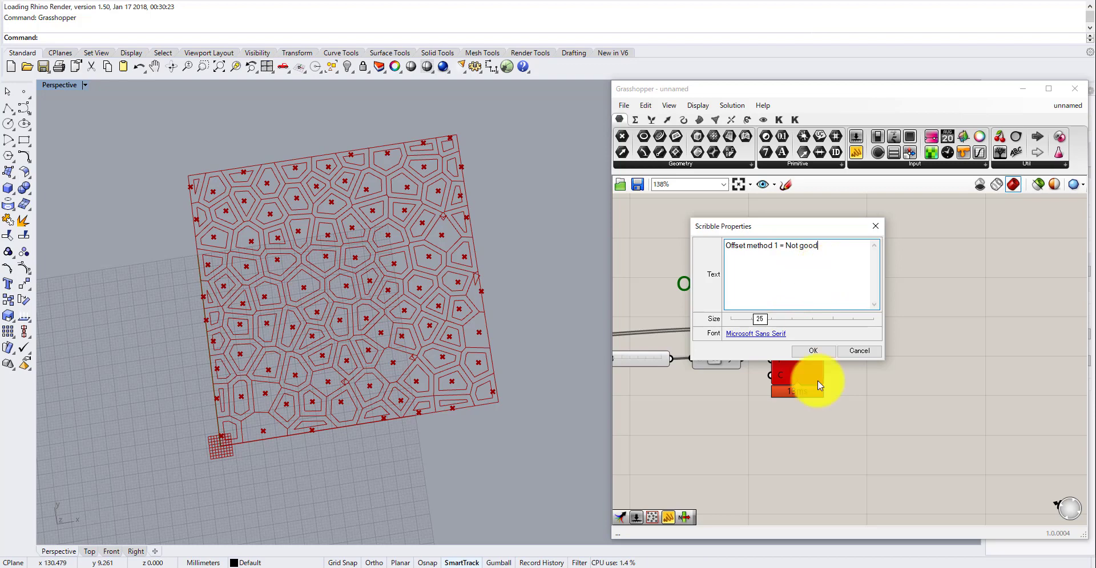
click(817, 350)
drag(842, 283, 831, 285)
click(883, 322)
Add an Offset Curve Loose component below the Offset Curve component.
scroll(884, 324, down, 5)
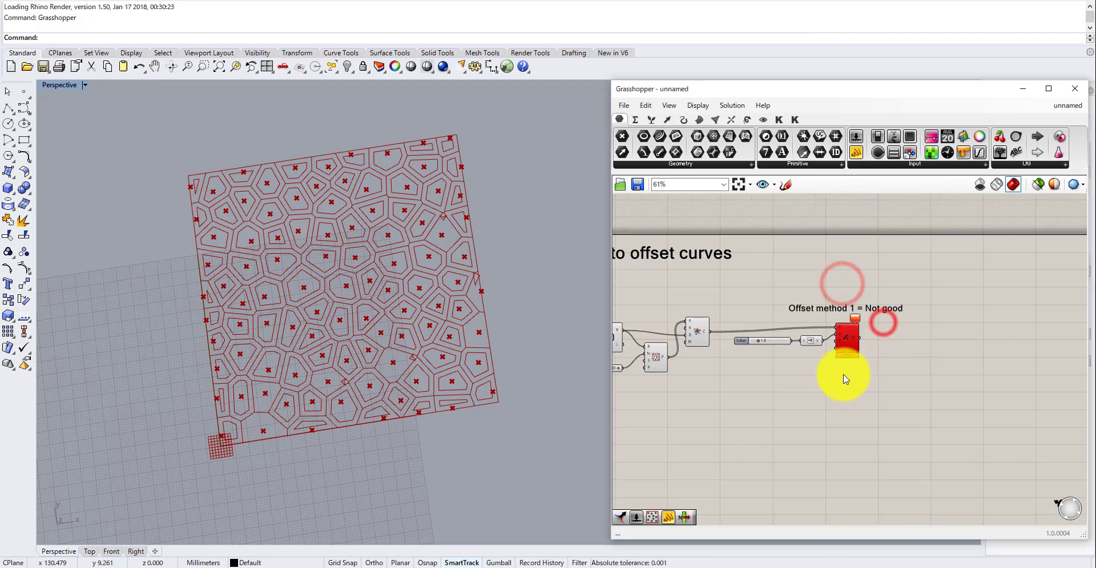
scroll(844, 378, up, 2)
double_click(842, 401)
text(off)
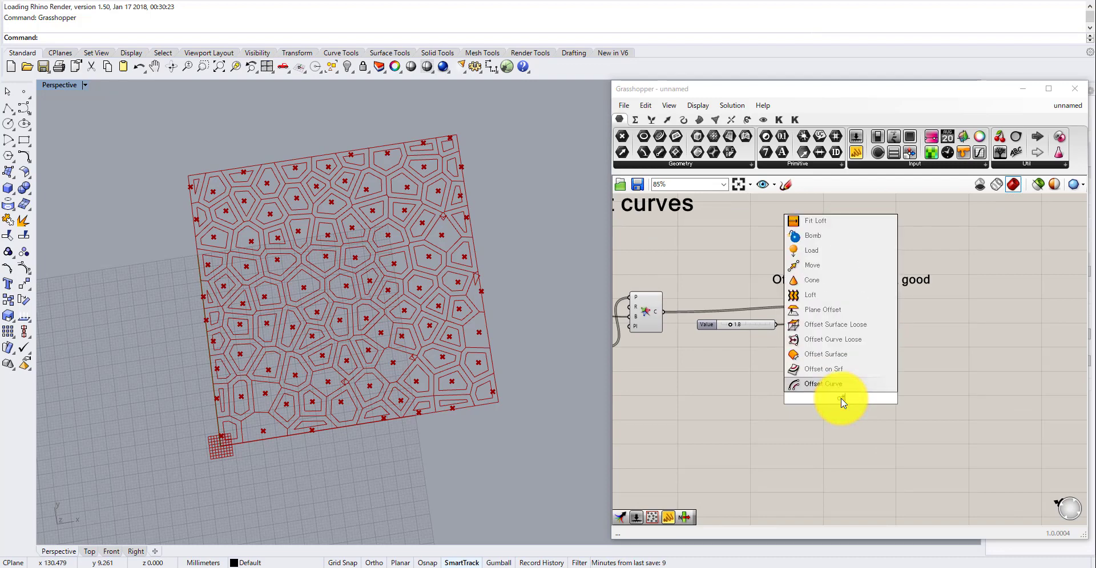
text(set)
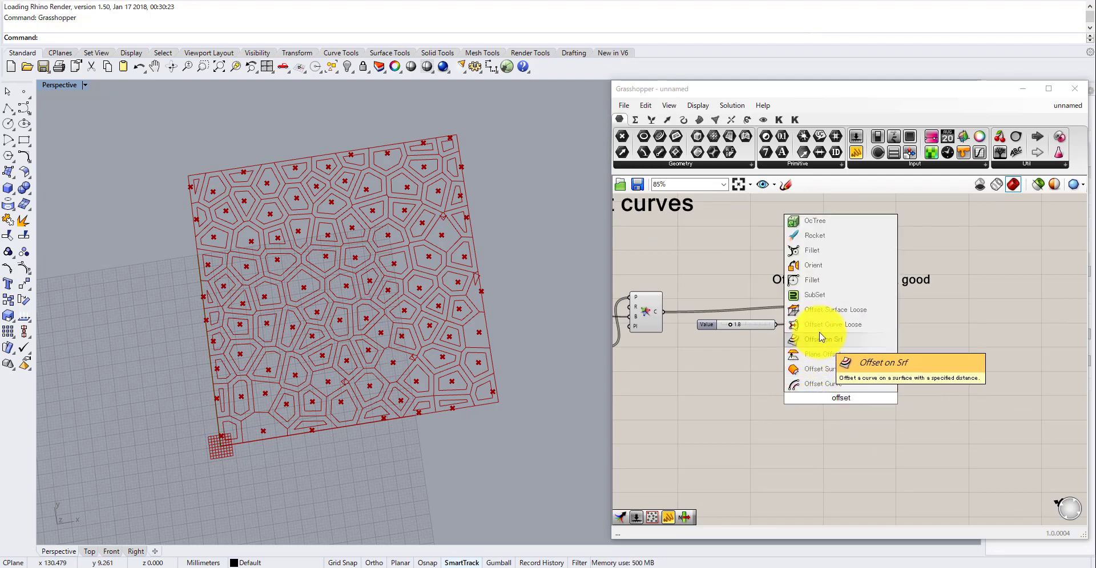
click(824, 324)
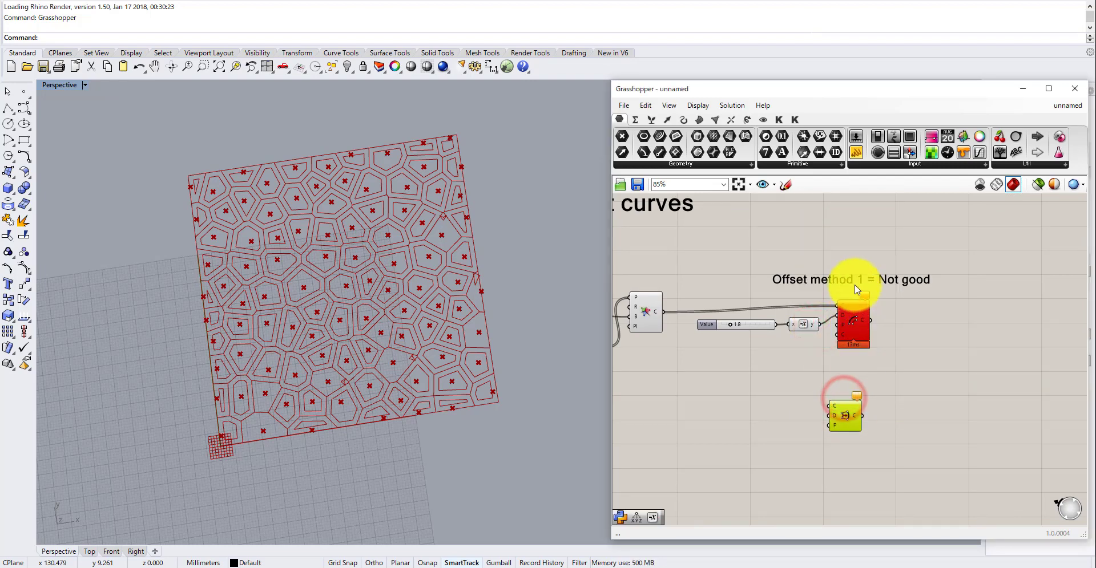
Copy the method label above the Offset Curve Loose component and change its text to "Offset method 2".
drag(850, 282, 844, 372)
double_click(844, 372)
drag(832, 327, 881, 323)
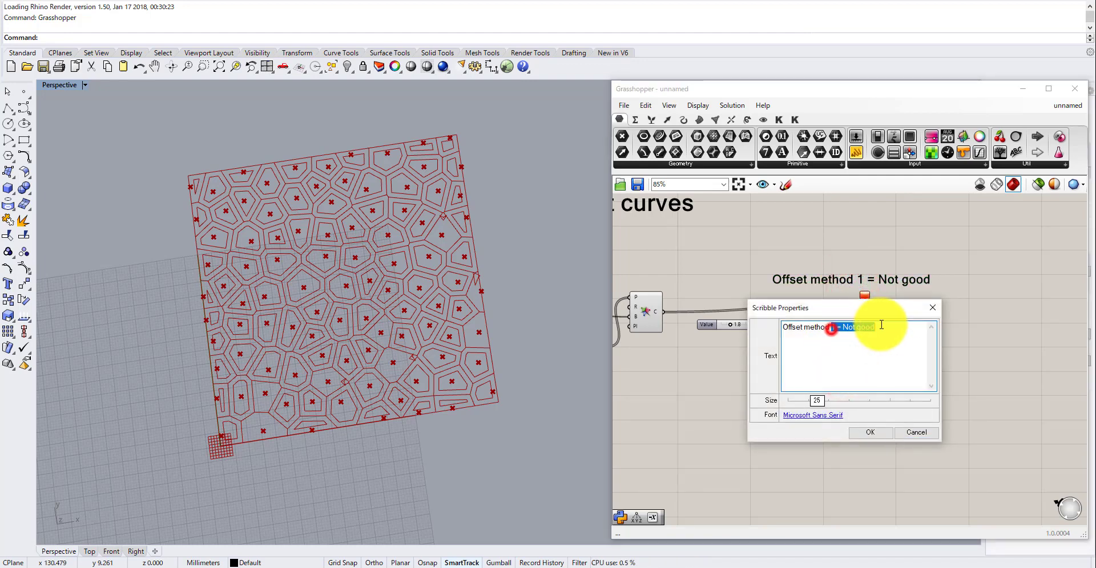
text(2)
click(882, 432)
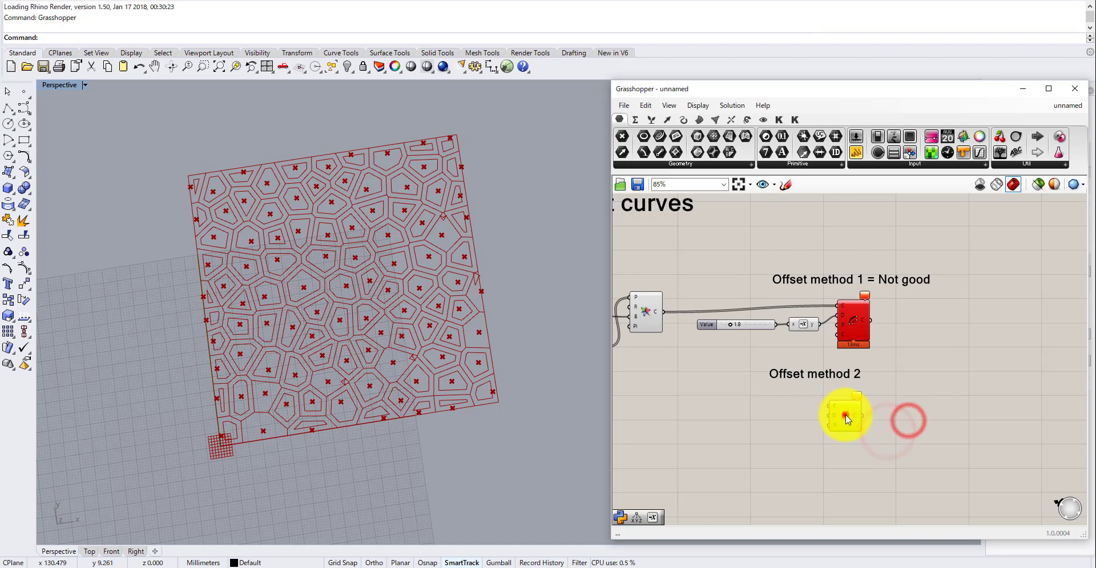
Connect the Voronoi cells to the Offset Curve Loose component's curve input and hide the preview of the first Offset Curve component.
drag(663, 312, 835, 406)
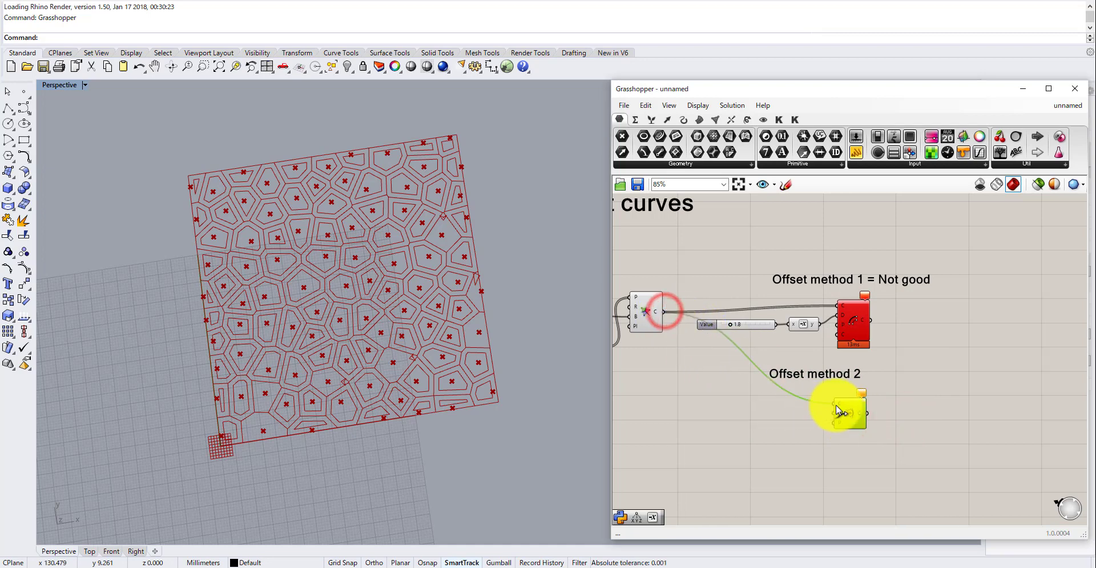
click(782, 421)
click(861, 330)
middle_drag(860, 329, 897, 303)
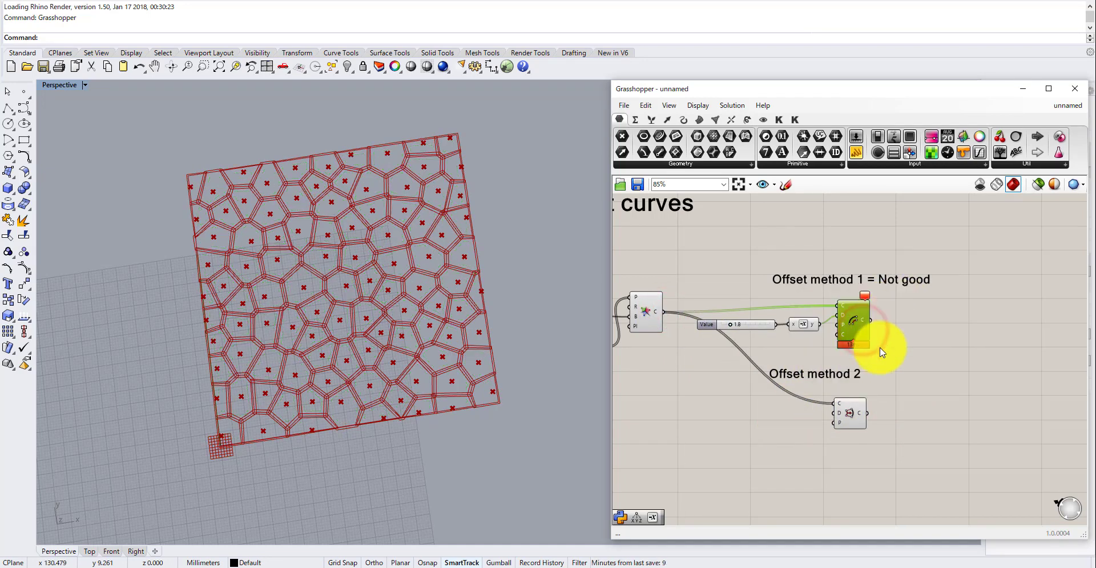
click(881, 349)
scroll(782, 356, up, 1)
drag(785, 330, 771, 321)
text(Offset method 1 = Not good)
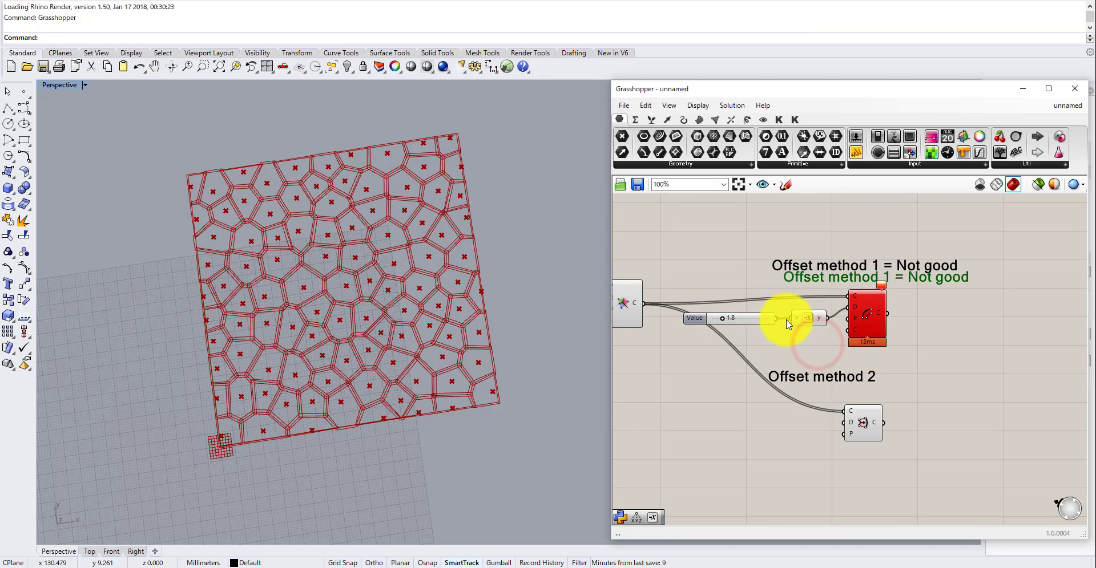
key(ctrl+z)
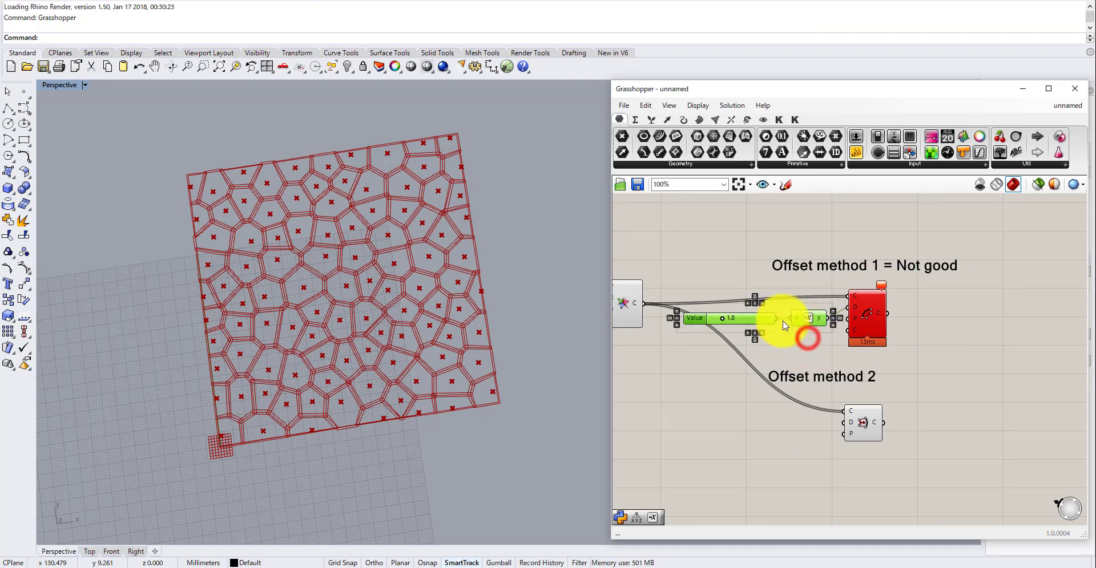
Copy the 1.8 slider and its Negative component next to Offset Curve Loose and connect them to its distance input.
alt+drag(783, 315, 850, 426)
click(822, 447)
scroll(830, 421, up, 1)
scroll(830, 416, up, 1)
Examine the corners of the loosely offset Voronoi cells in the Rhino viewport for overlaps and self-intersections.
click(875, 429)
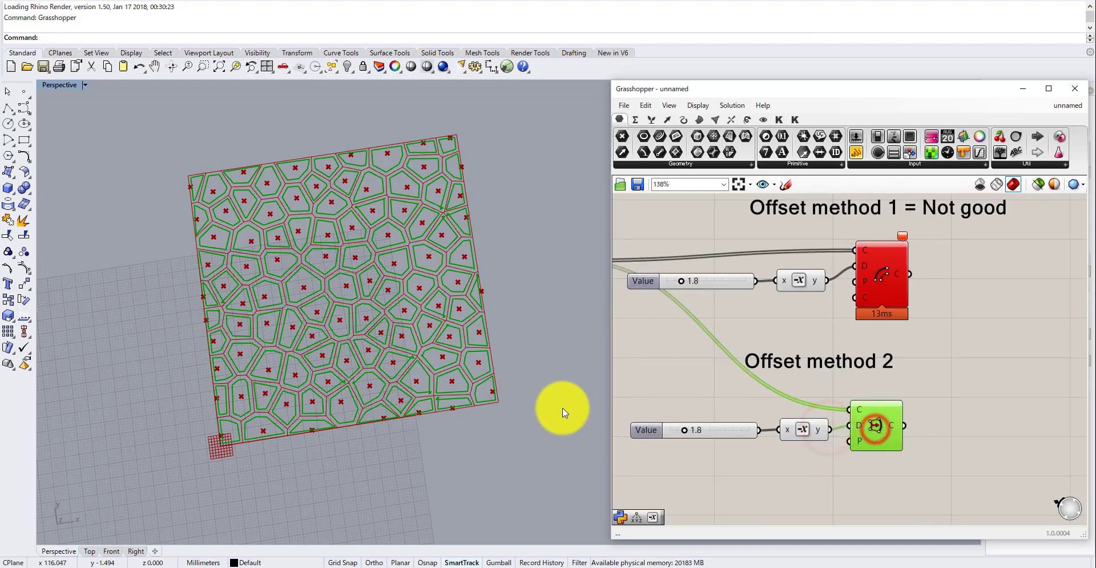
click(760, 471)
scroll(457, 400, up, 8)
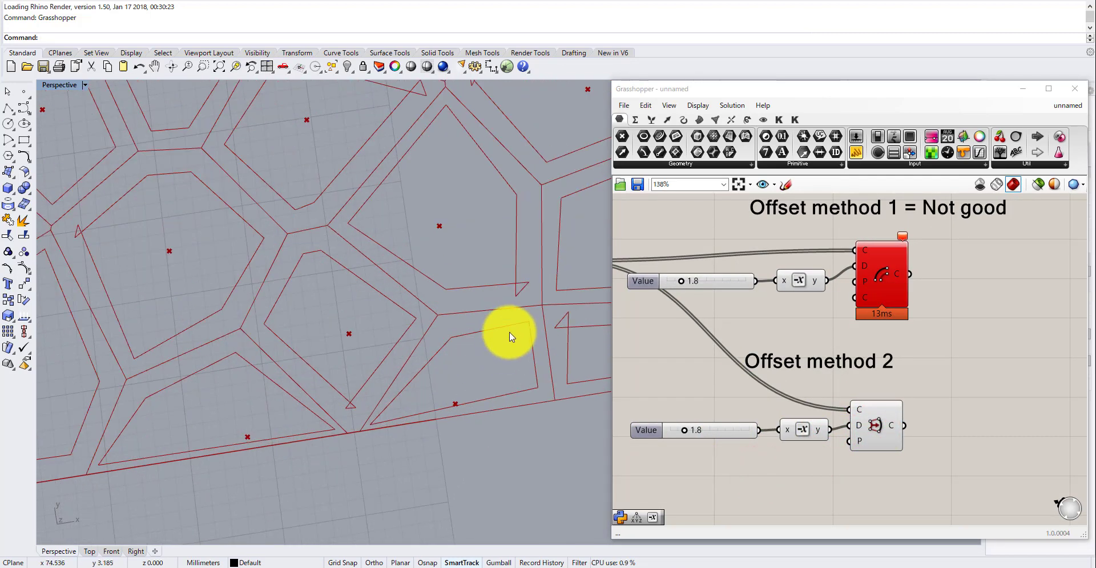
scroll(416, 320, down, 2)
scroll(434, 348, down, 5)
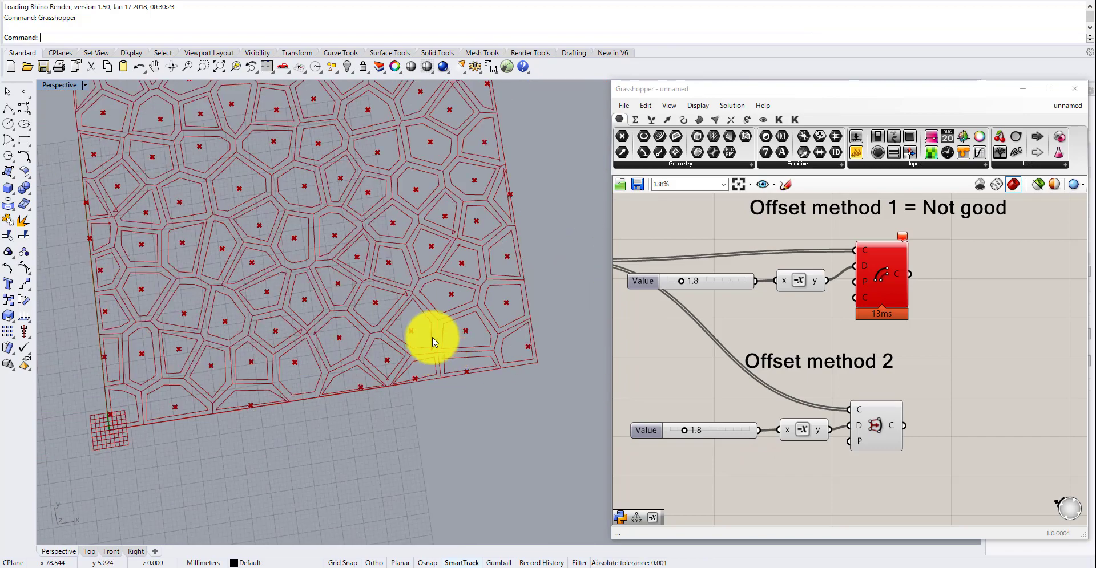
scroll(325, 266, down, 2)
scroll(317, 251, up, 6)
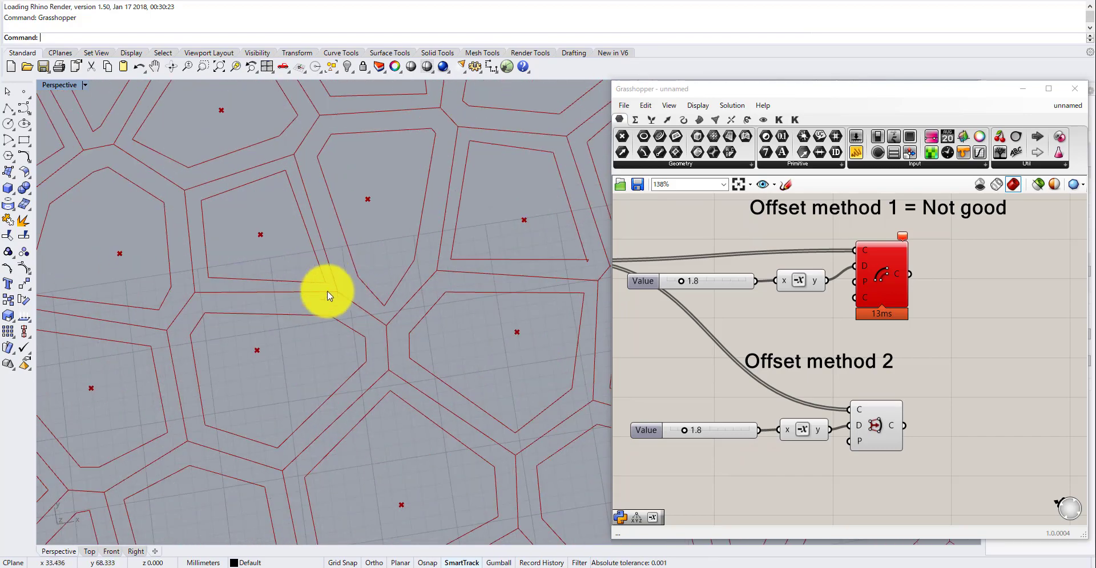
scroll(328, 282, down, 6)
scroll(301, 359, up, 4)
scroll(325, 360, down, 6)
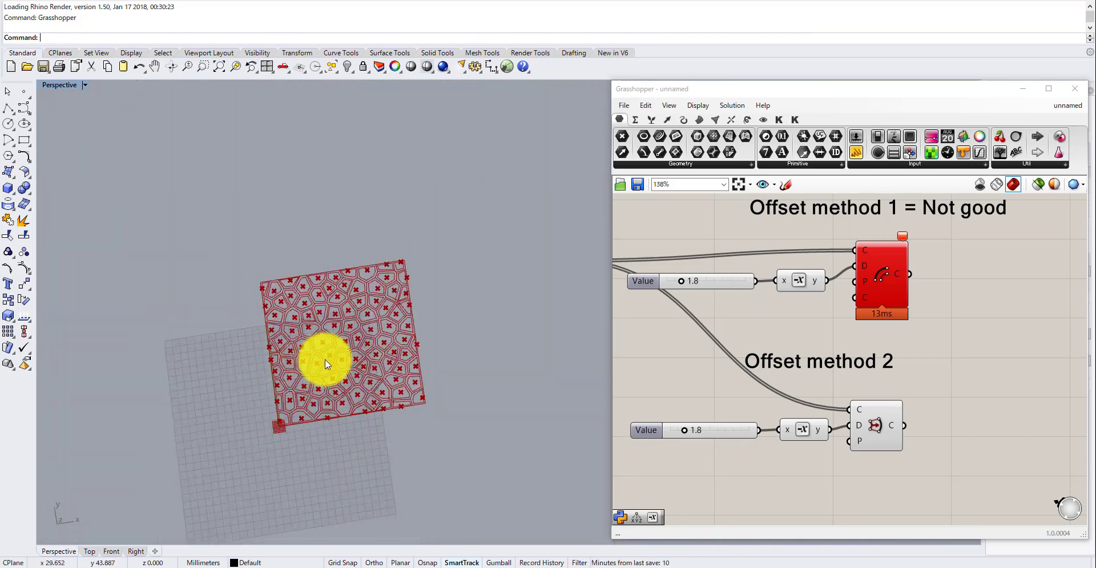
scroll(342, 361, up, 3)
right_drag(385, 388, 403, 328)
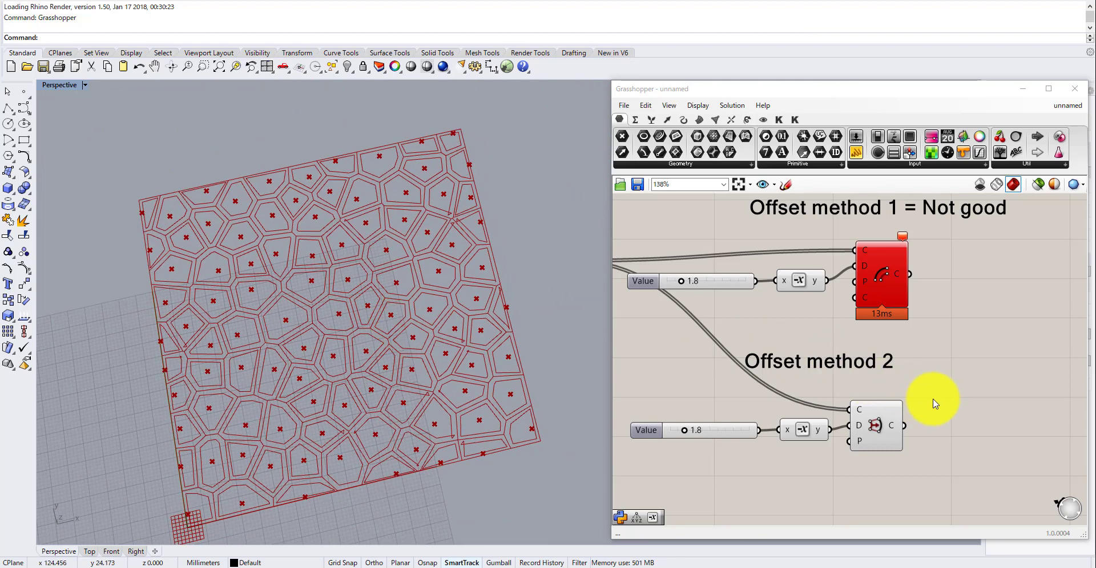
Change the second method's label to "Offset method 2 = Not good".
right_drag(930, 403, 902, 426)
double_click(830, 387)
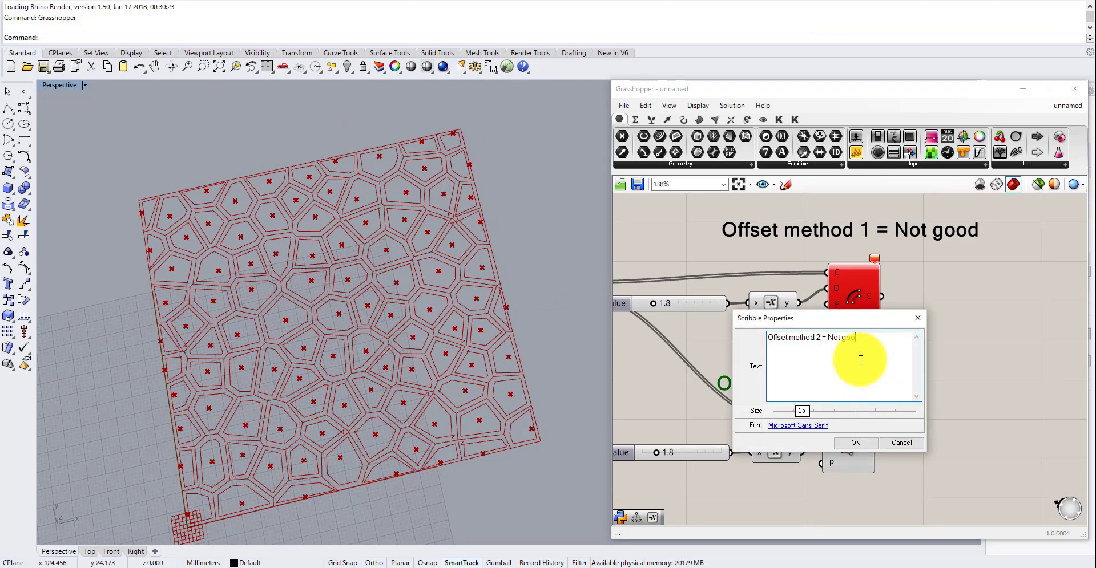
click(855, 442)
Copy the second method's label below the Offset Curve Loose component and change its text to "Offset method 3".
scroll(927, 313, down, 3)
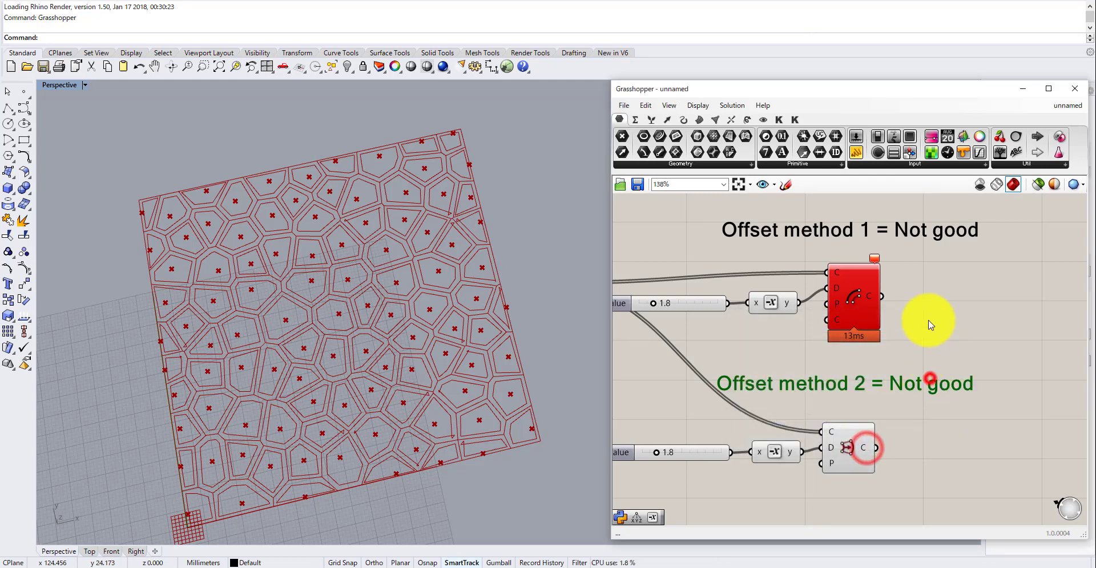
click(924, 375)
alt+drag(909, 363, 903, 454)
double_click(891, 455)
scroll(890, 451, up, 2)
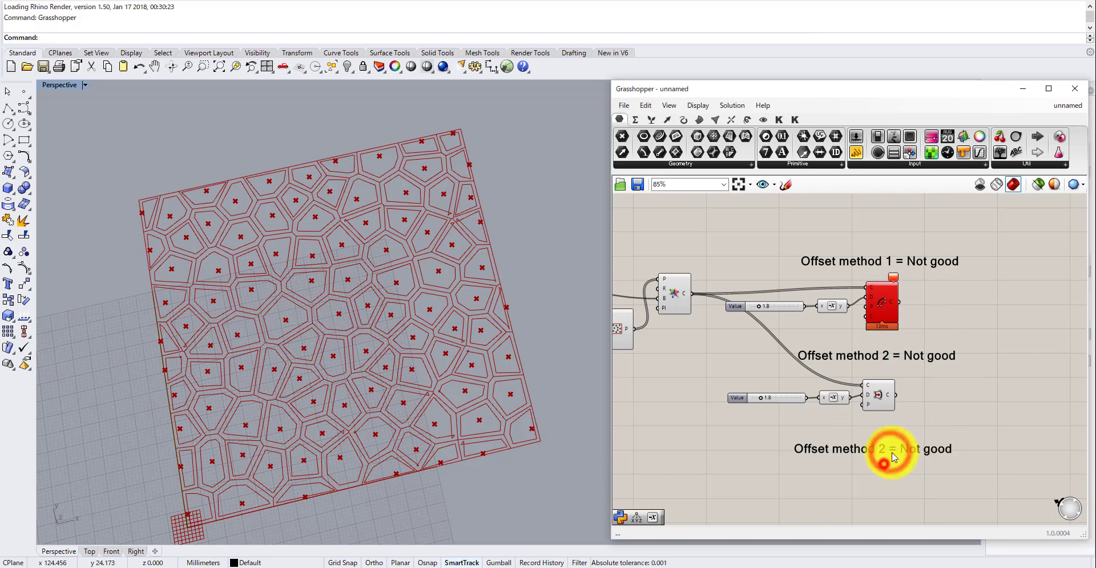
double_click(880, 448)
click(875, 455)
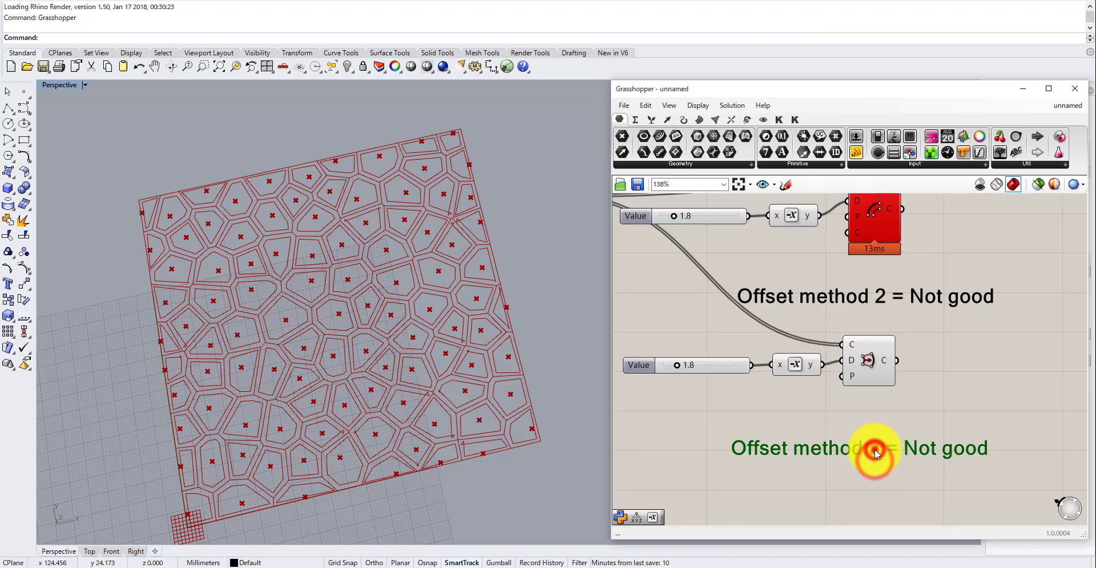
double_click(876, 455)
drag(863, 405, 934, 403)
text(3)
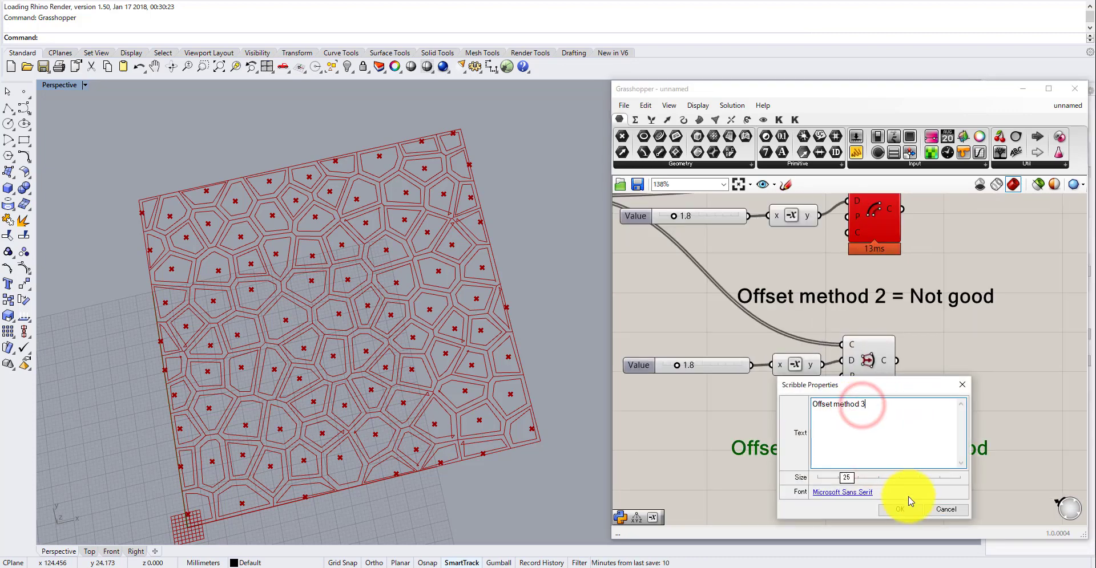
click(899, 509)
Add a GhPython Script component below the "Offset method 3" label.
scroll(937, 395, down, 2)
scroll(768, 394, down, 1)
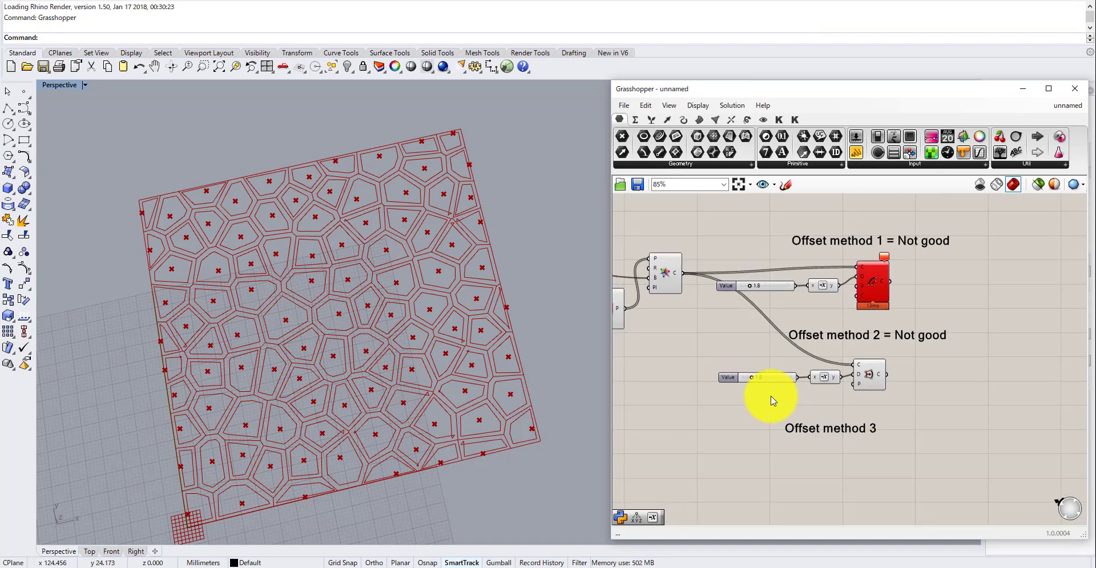
double_click(801, 479)
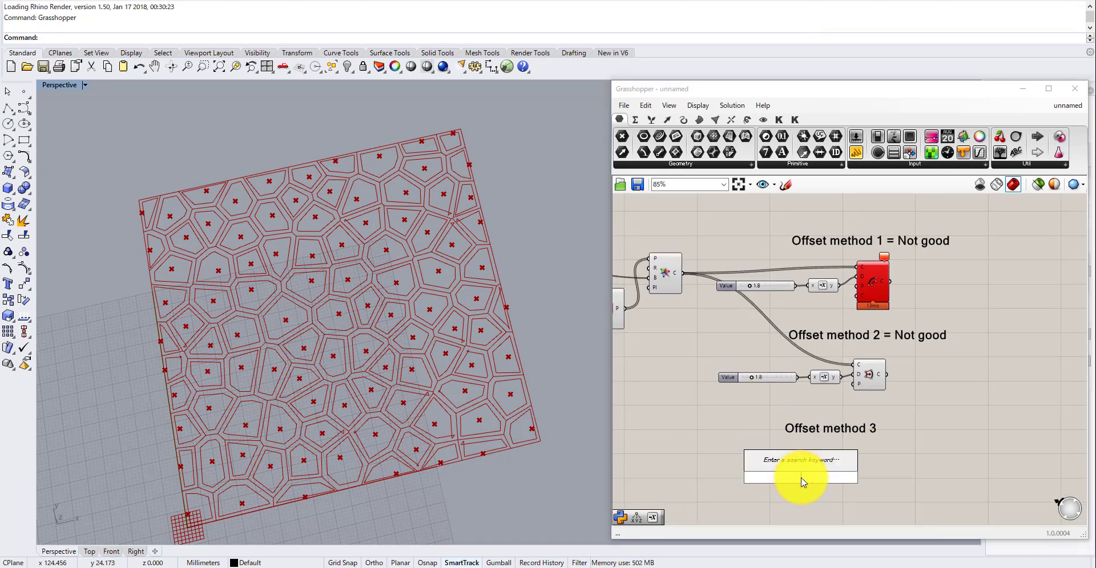
text(po)
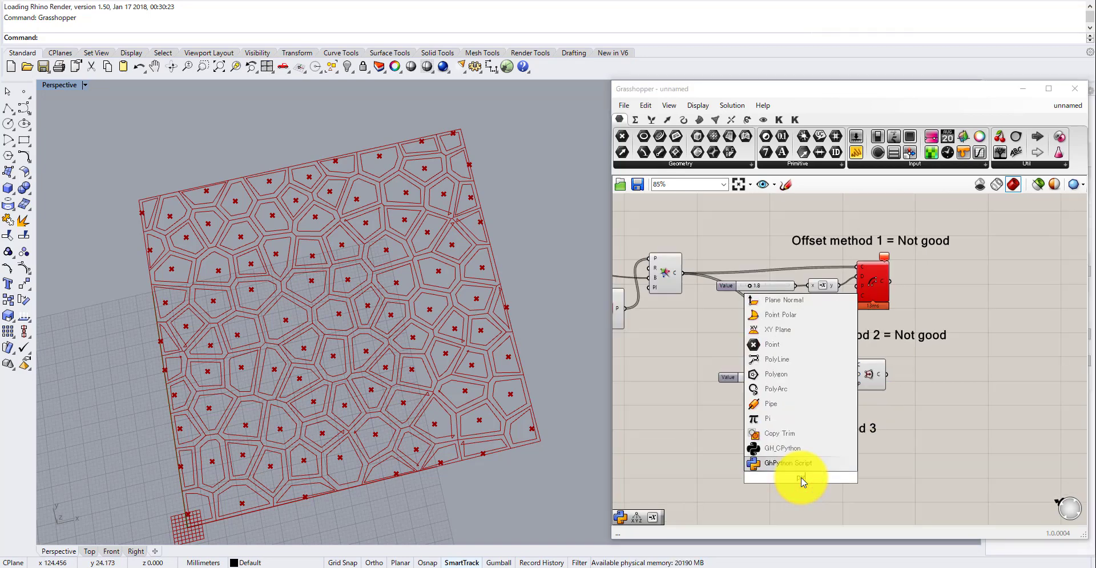
click(804, 463)
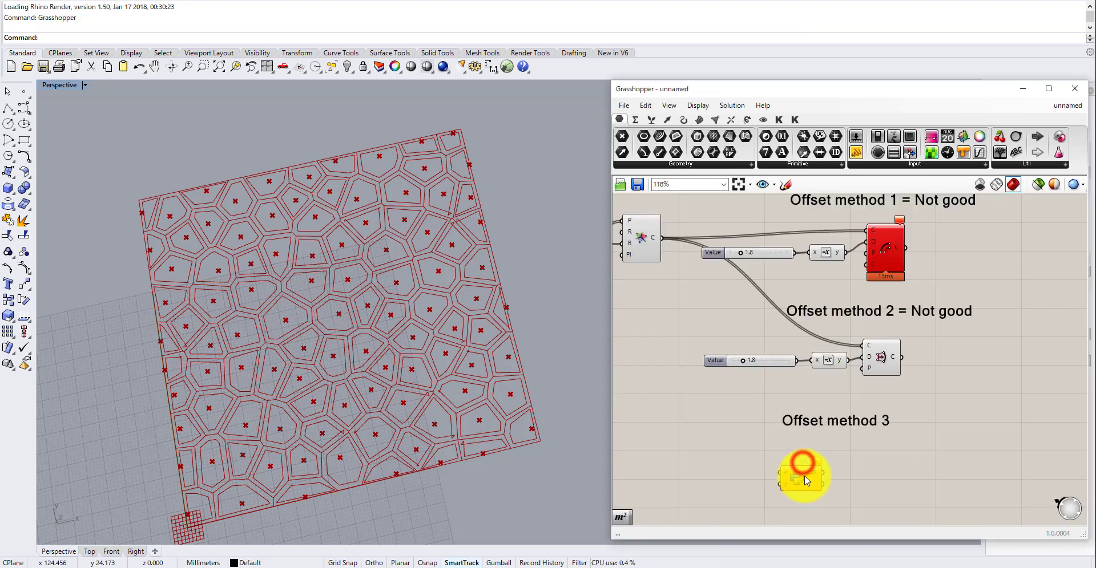
Rename the Python script component's two inputs to crv and dir.
scroll(805, 472, up, 2)
scroll(877, 458, up, 2)
right_click(878, 458)
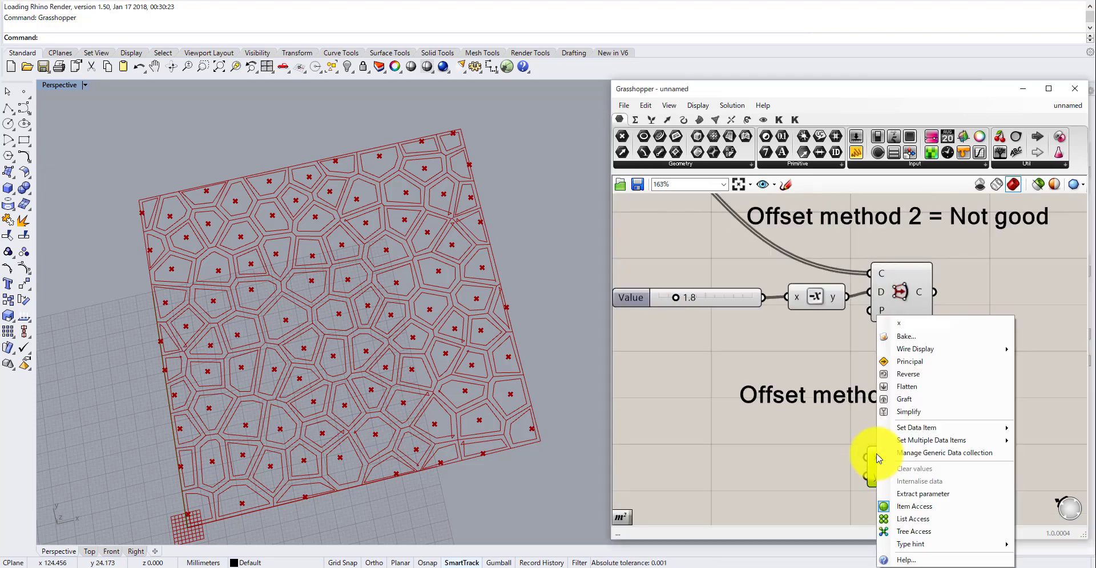
text(crv)
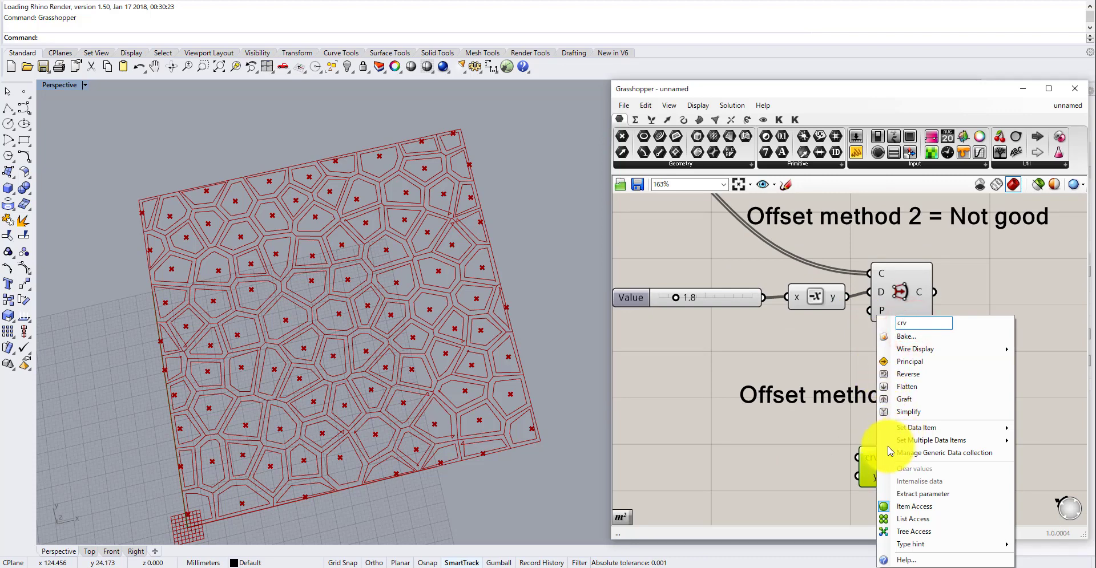
click(839, 448)
right_click(876, 483)
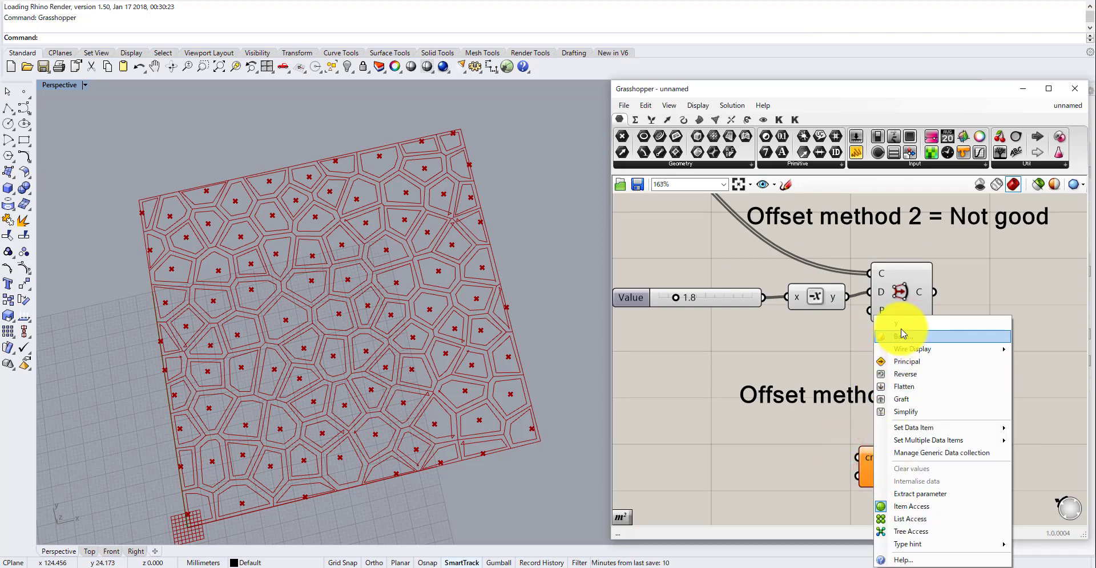
click(864, 317)
scroll(904, 391, down, 2)
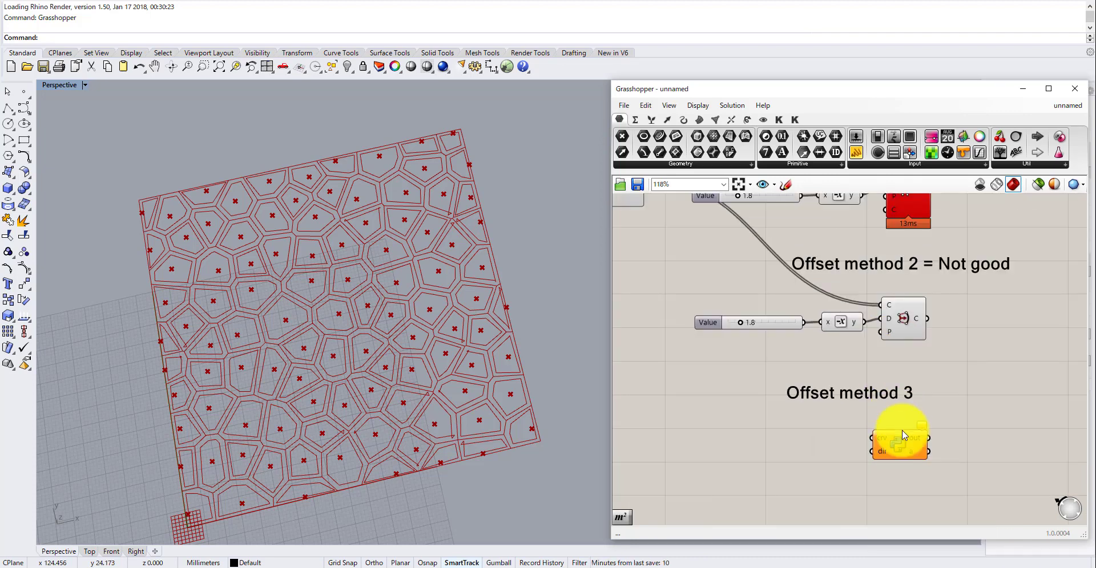
Add a third input to the Python script component and name it dis.
scroll(893, 451, up, 8)
click(882, 455)
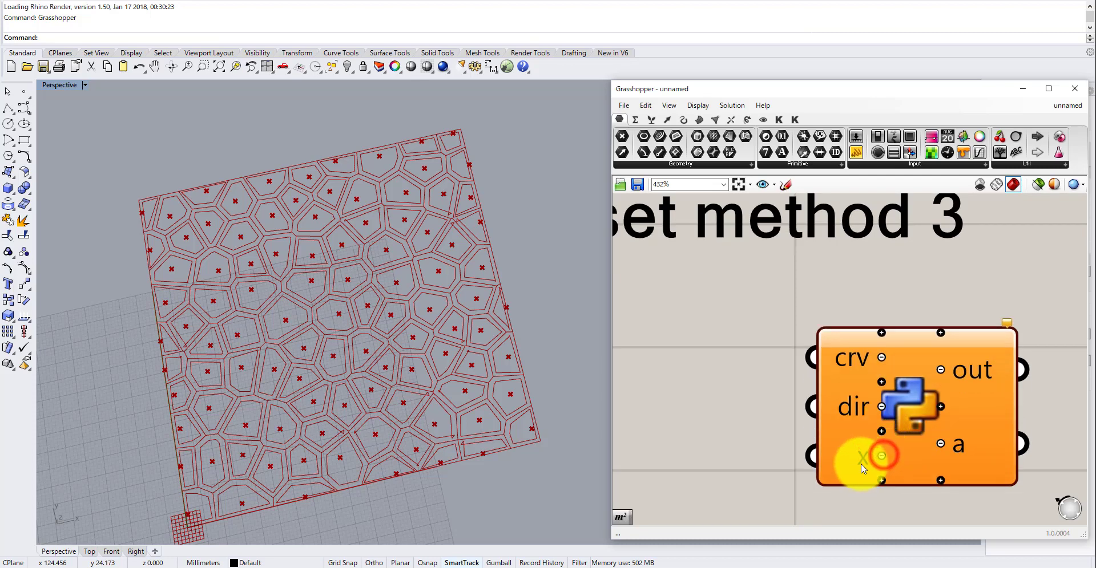
right_click(862, 467)
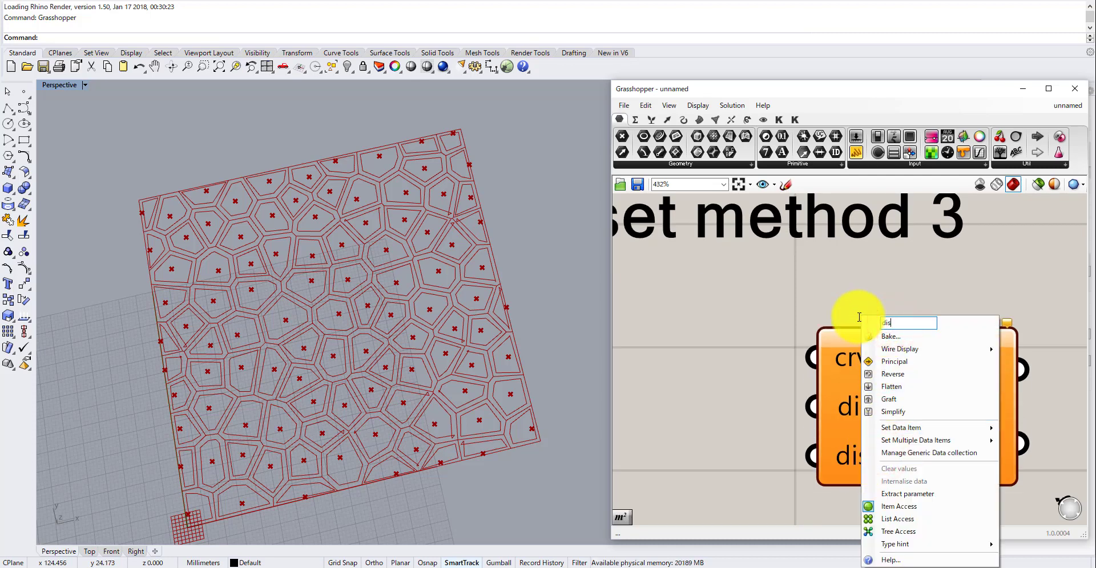
text(dis)
click(713, 384)
Add an Area component fed by the Voronoi cells and place it beside the Python script component.
scroll(746, 332, down, 8)
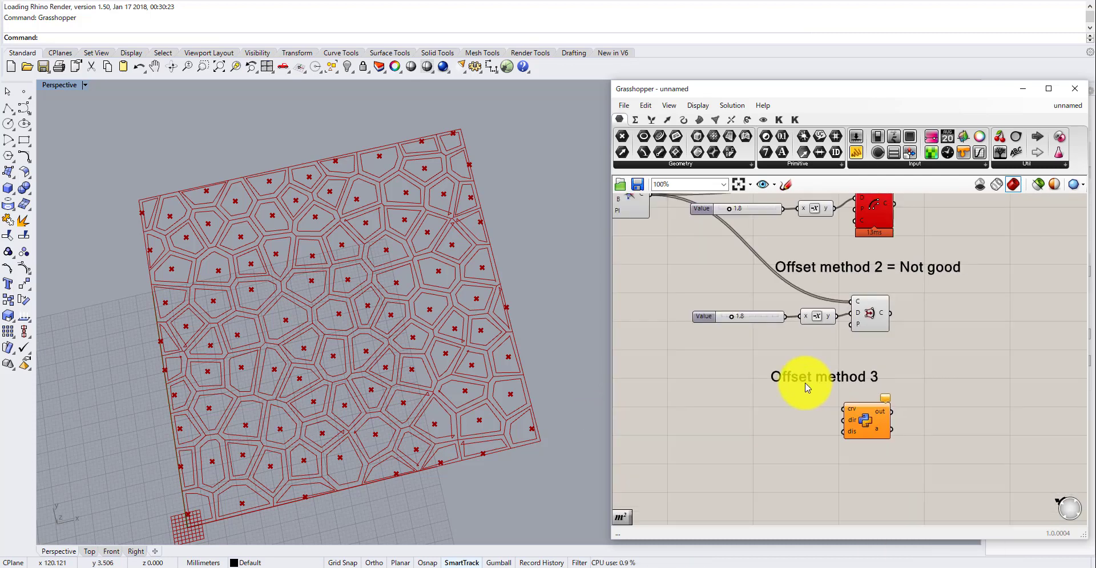
right_drag(728, 336, 764, 395)
right_click(757, 423)
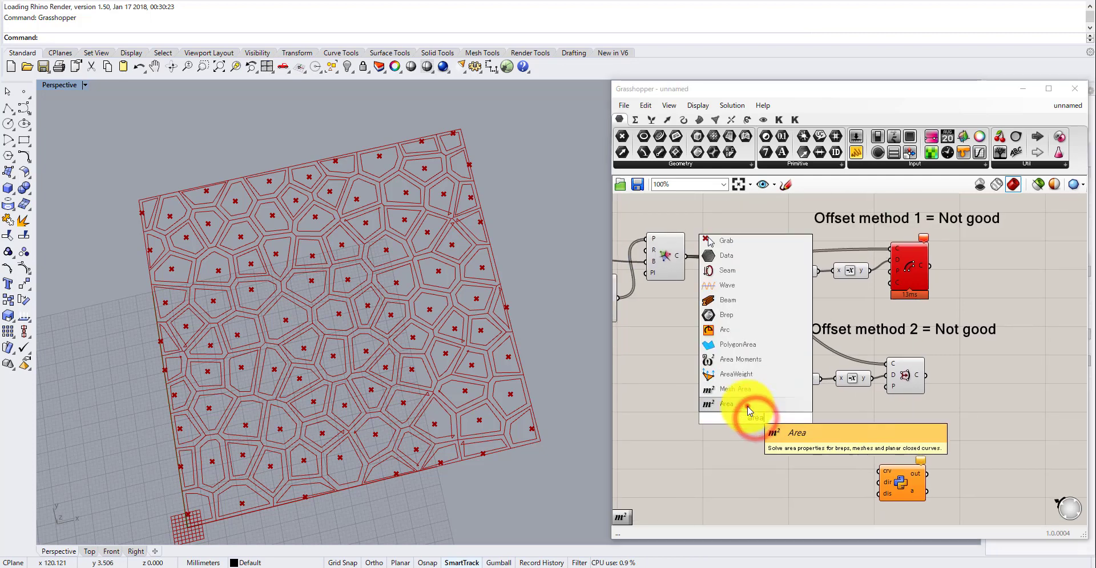
click(757, 418)
drag(685, 255, 738, 418)
drag(750, 420, 759, 471)
Add a Curve parameter, connect the Voronoi cells to it, and feed it into the Area component.
right_click(742, 414)
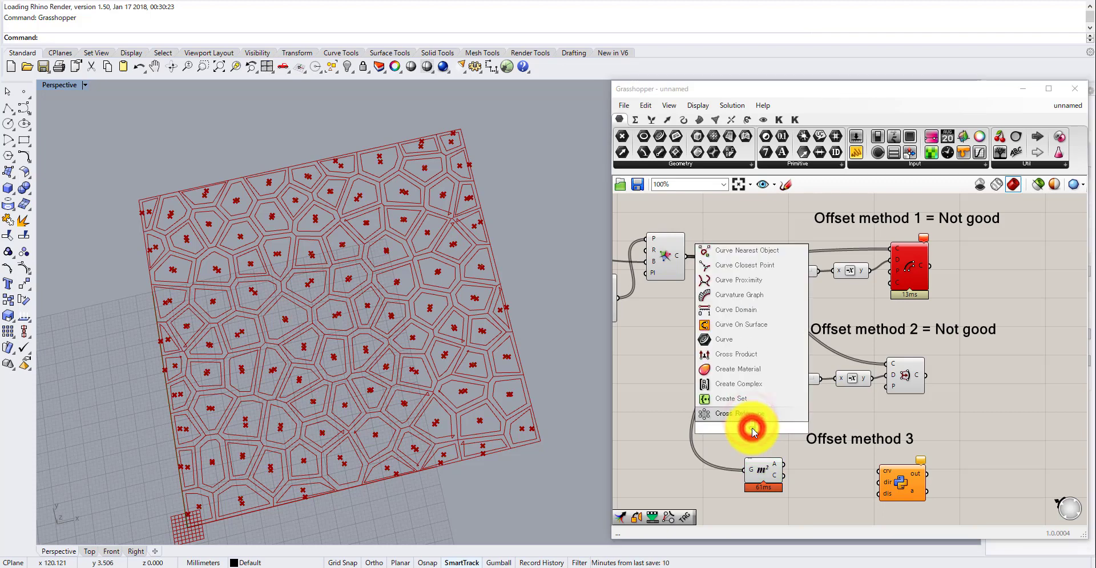
click(743, 421)
drag(685, 256, 735, 423)
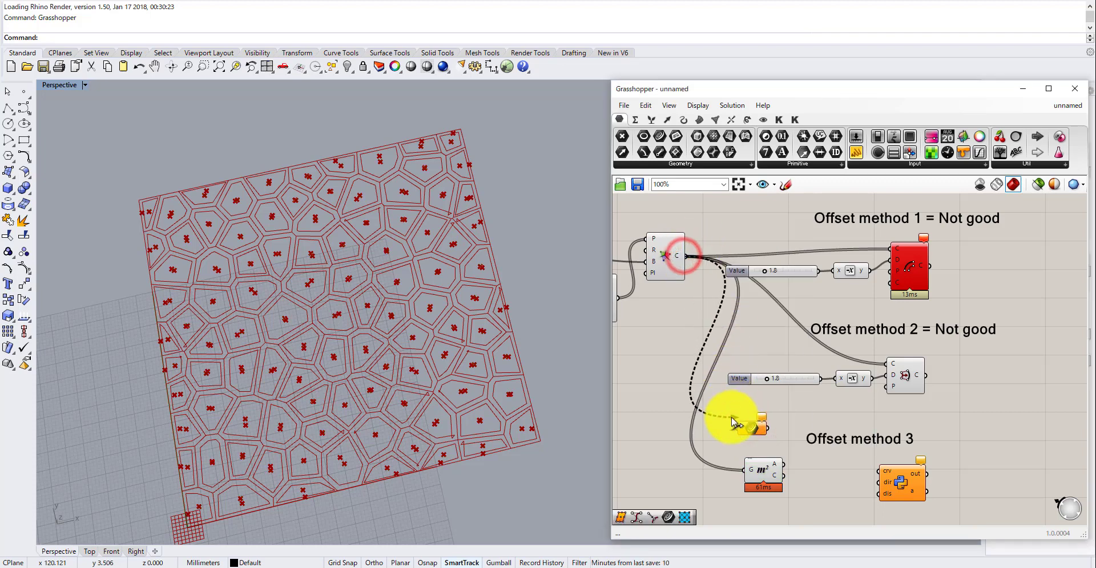
drag(747, 471, 745, 470)
Connect the Curve parameter, the Area centroids and a 1.8 slider to the script's crv, dir and dis inputs respectively.
drag(765, 472, 878, 471)
drag(732, 440, 857, 500)
drag(856, 393, 870, 431)
click(811, 403)
scroll(799, 385, down, 3)
scroll(810, 473, up, 2)
Hide the previews of Offset Curve Loose and of the Curve and Area components for offset method 3.
click(890, 330)
middle_click(891, 329)
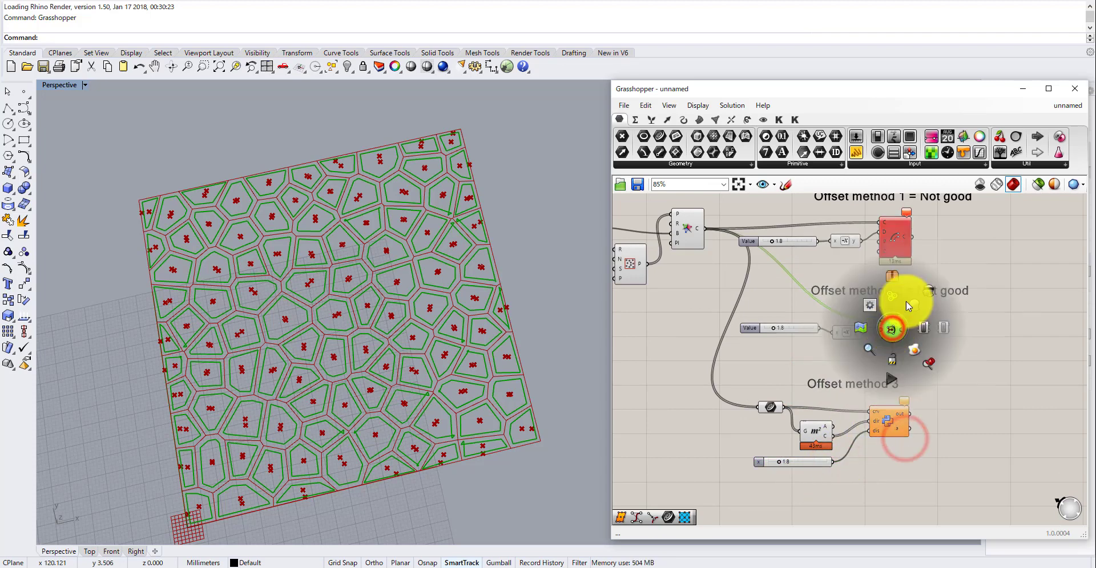
click(961, 392)
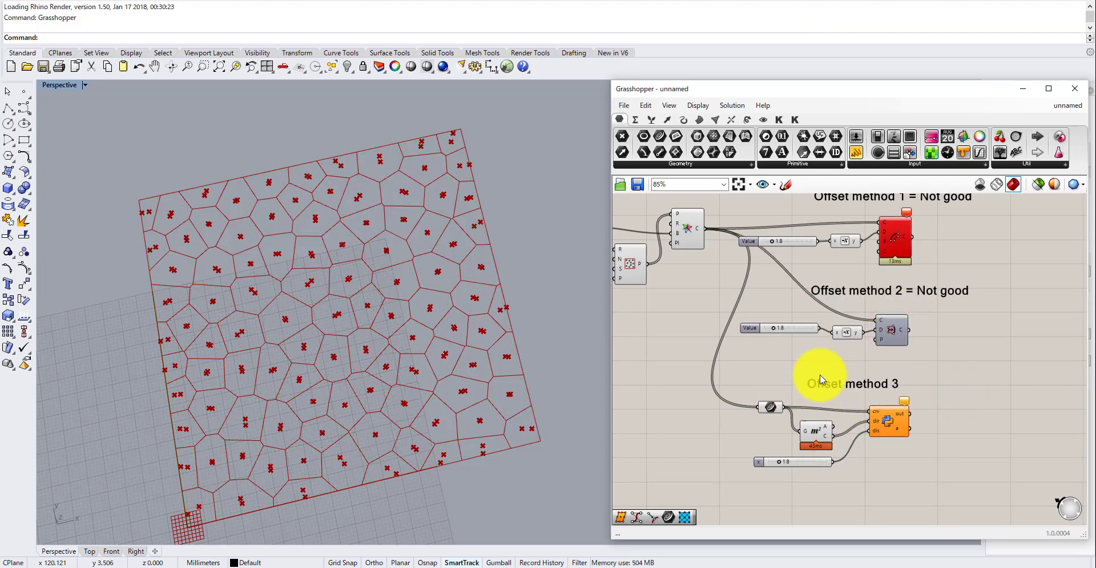
drag(808, 370, 777, 442)
middle_click(785, 426)
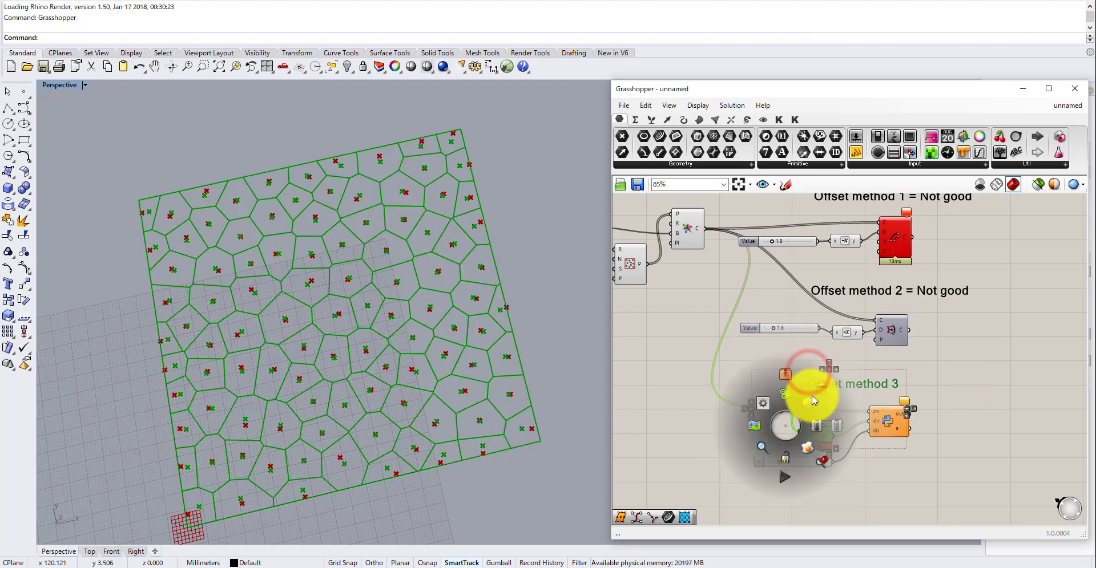
click(788, 369)
Hide the previews of the upstream components that generate the rectangle, random points and Voronoi cells.
scroll(759, 314, down, 3)
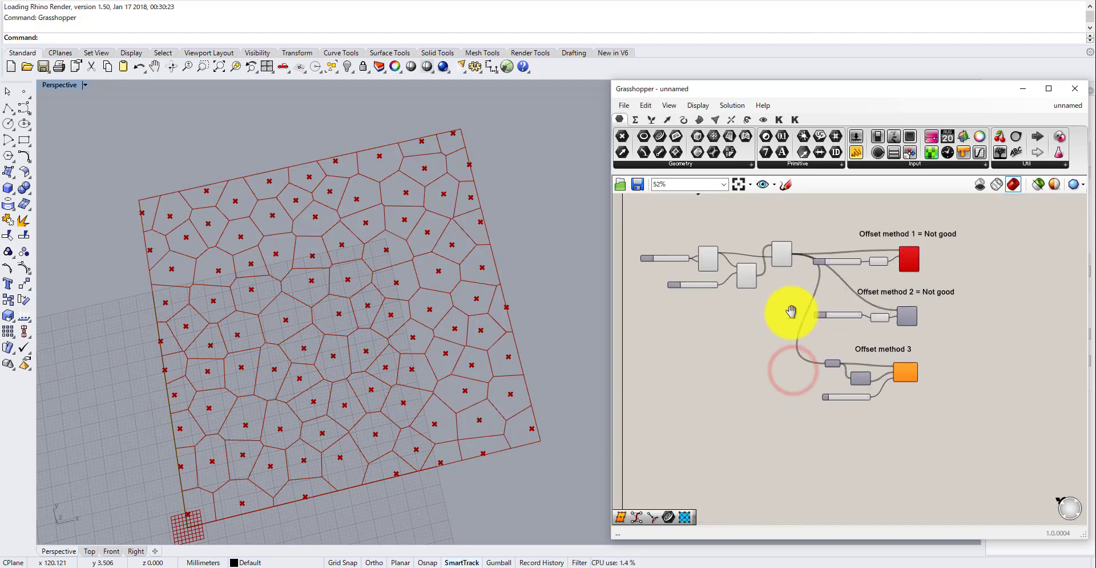
drag(819, 328, 725, 247)
middle_click(726, 247)
click(757, 227)
click(832, 318)
Turn the previews of the Curve parameter and Area component of offset method 3 back on.
scroll(873, 368, up, 4)
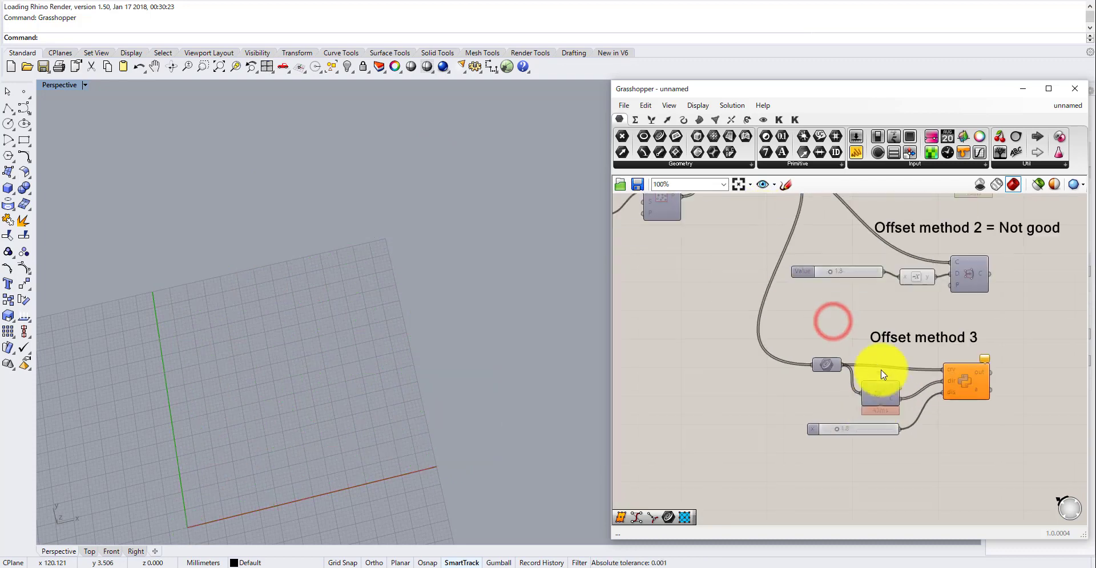
drag(867, 352, 829, 407)
middle_click(832, 401)
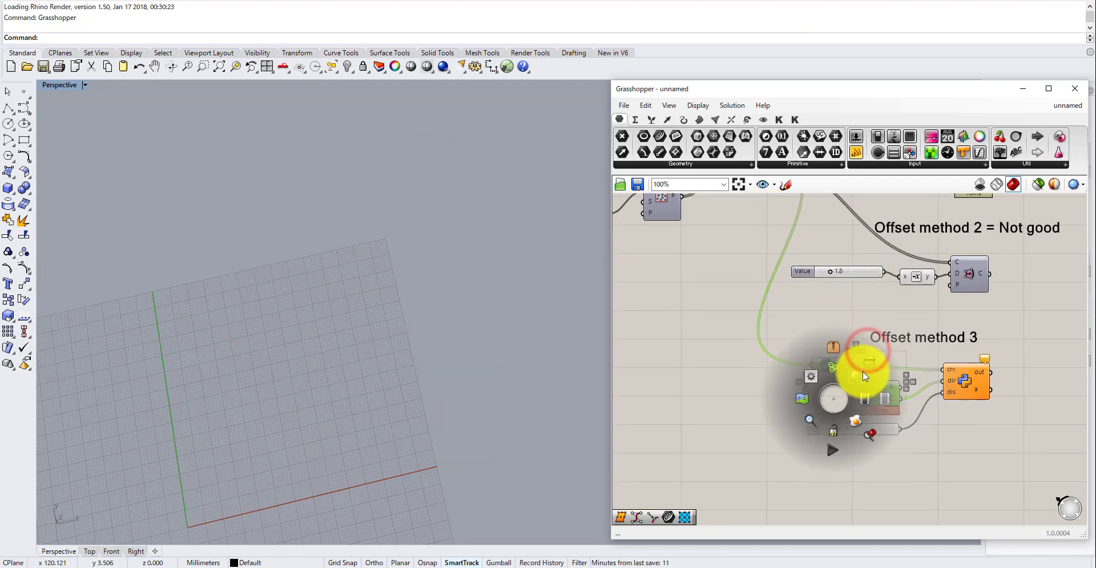
click(864, 372)
click(828, 326)
Open the offset method 3 Python component's script for editing, with its editor window moved over the Grasshopper canvas and enlarged.
right_drag(906, 388, 750, 369)
scroll(772, 368, up, 2)
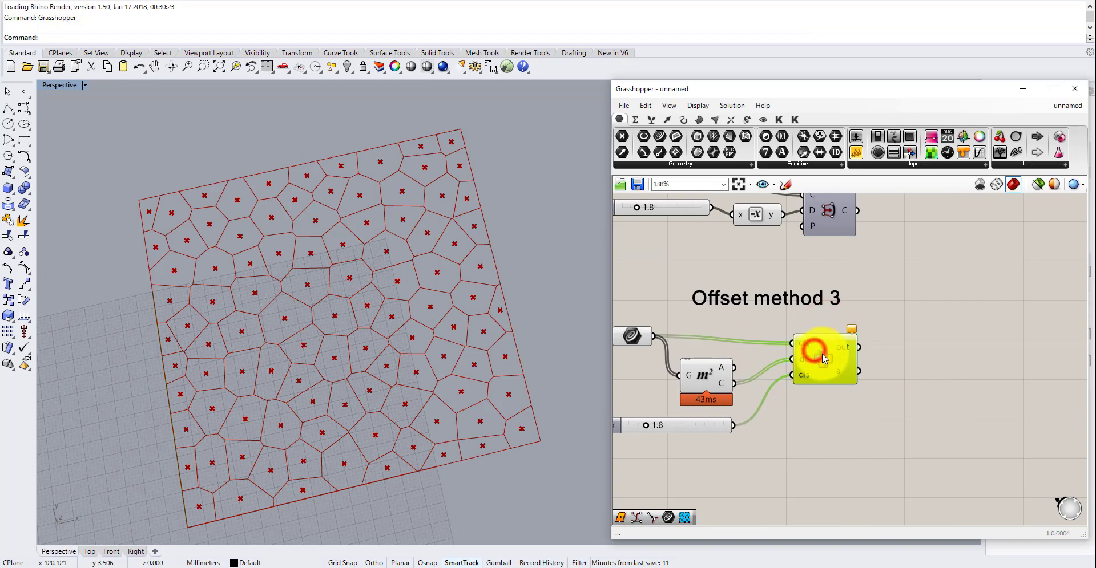
double_click(822, 358)
drag(328, 80, 920, 173)
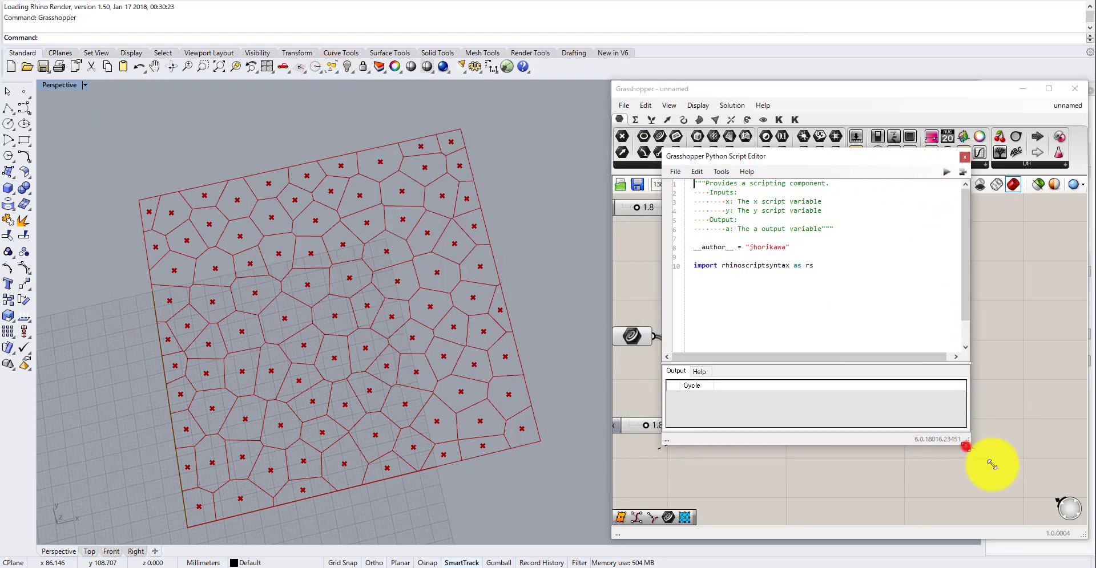
drag(966, 446, 1028, 484)
Add the line a = rs.OffsetCurve(crv,dir,dis) below the import, run the script and close its editor.
click(769, 261)
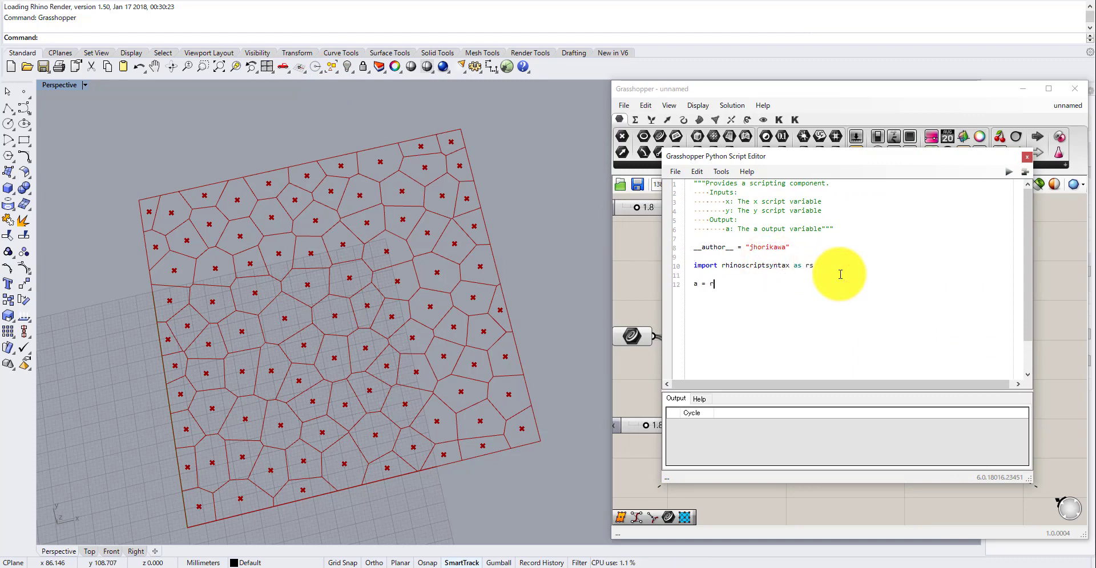
text(s.Off)
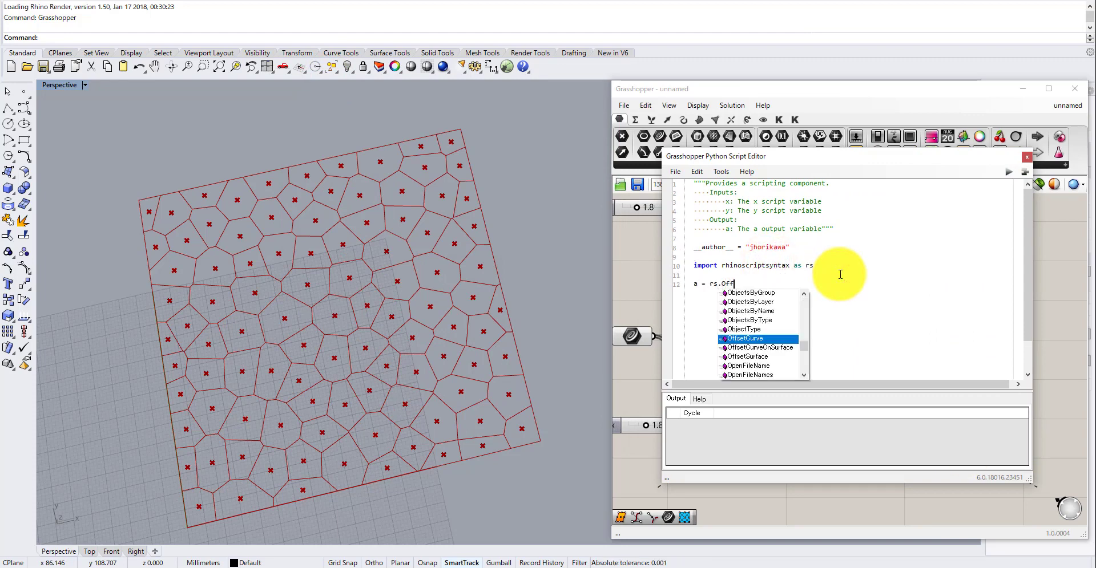
key(Return)
text((crv,dir,dis)
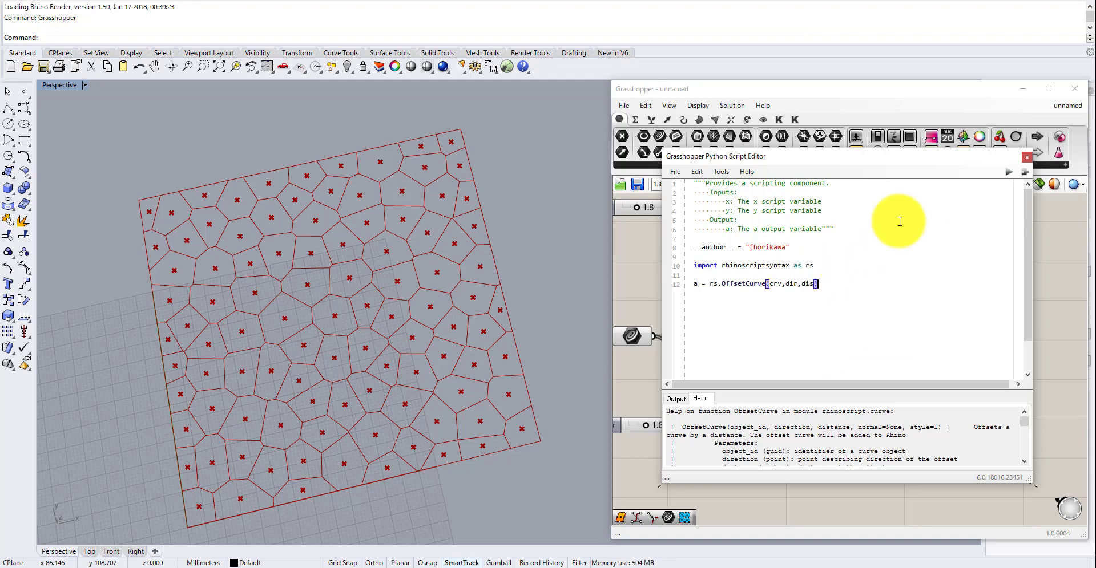
click(1008, 172)
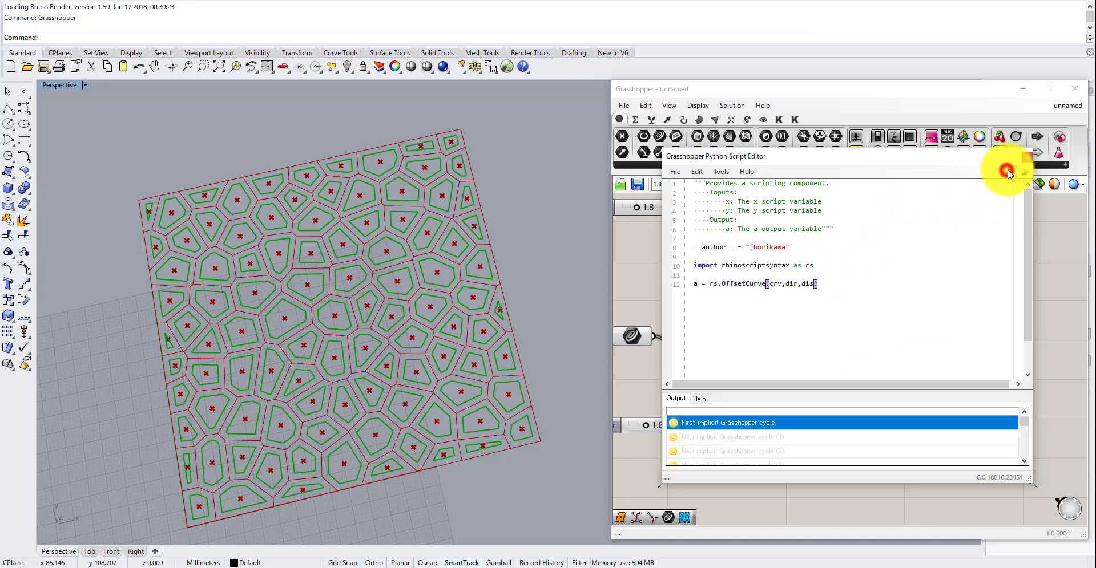
click(1035, 166)
click(1006, 326)
Examine the offset curves inside the Voronoi cells up close in the Perspective view.
scroll(435, 350, up, 4)
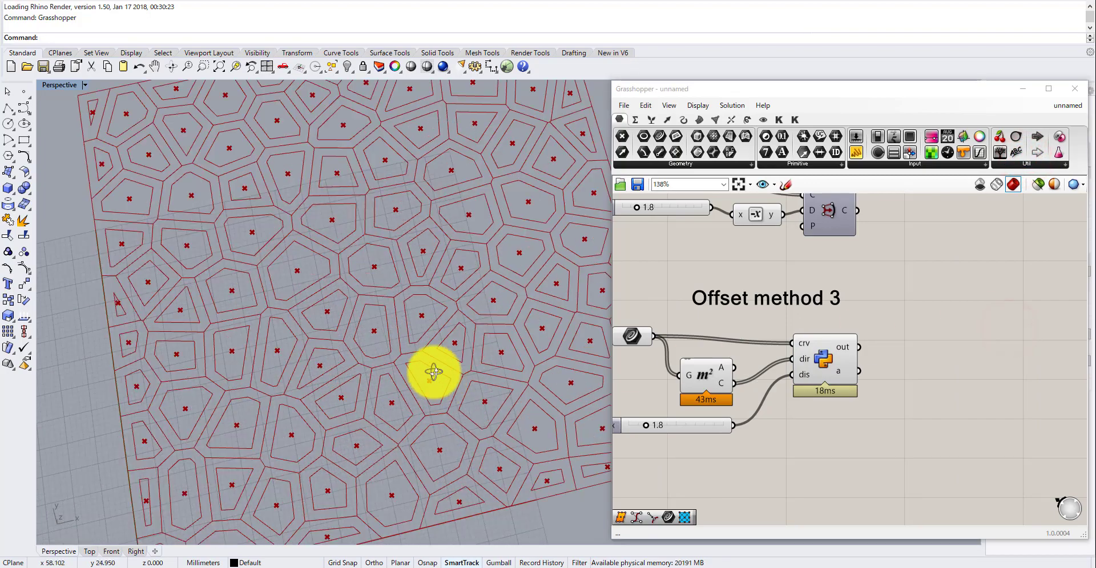
right_drag(433, 371, 369, 303)
scroll(470, 377, up, 3)
right_drag(474, 371, 477, 403)
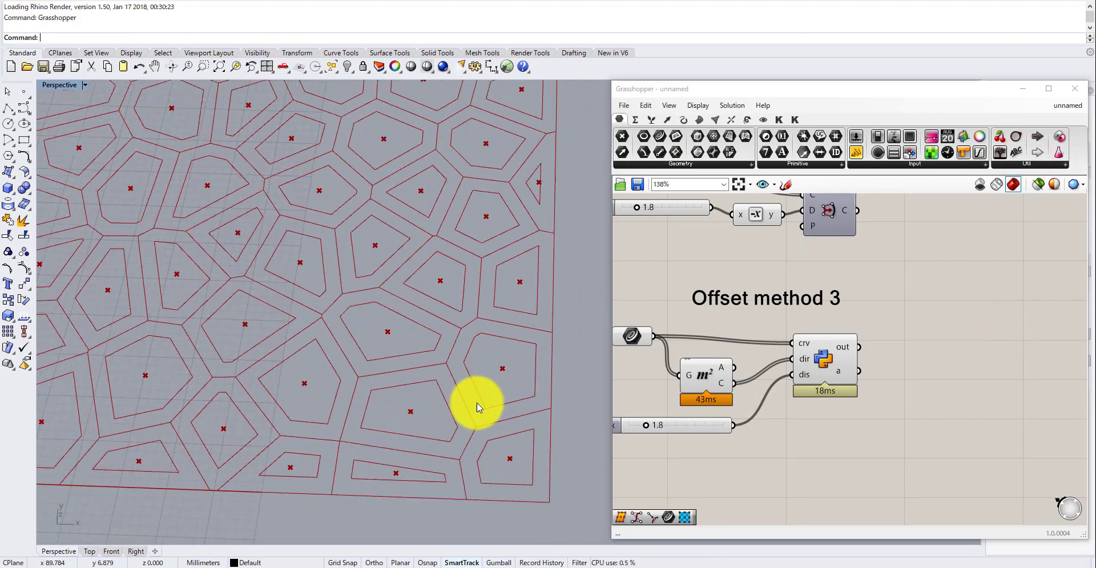
scroll(367, 303, down, 4)
mouse_move(367, 304)
right_down()
mouse_move(371, 337)
mouse_move(396, 309)
mouse_move(388, 357)
mouse_move(392, 336)
right_up()
Change the third method's scribble text to "Offset method 3 = Good!".
double_click(824, 298)
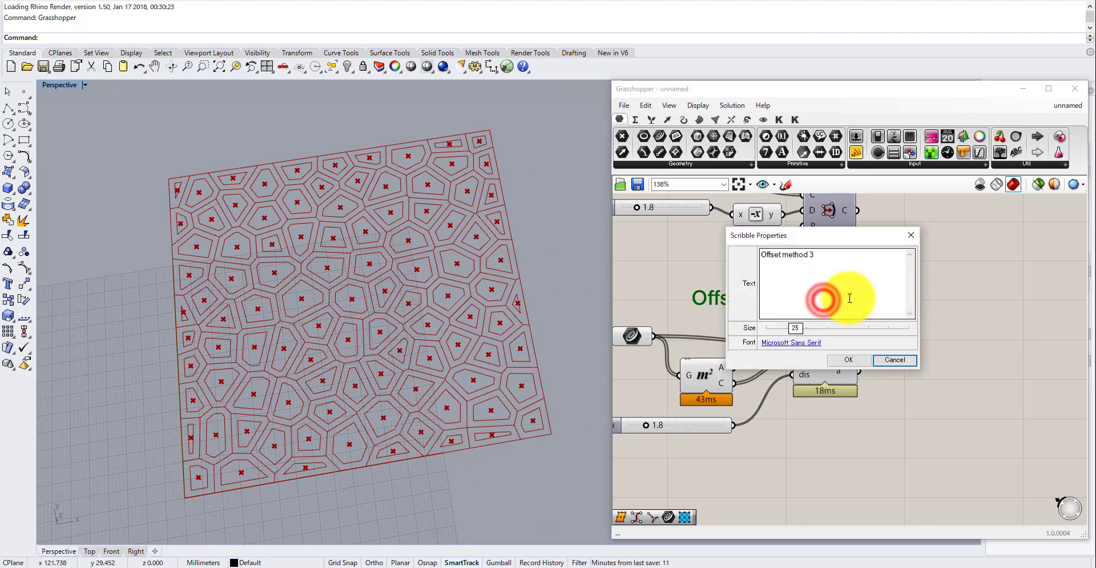
click(850, 275)
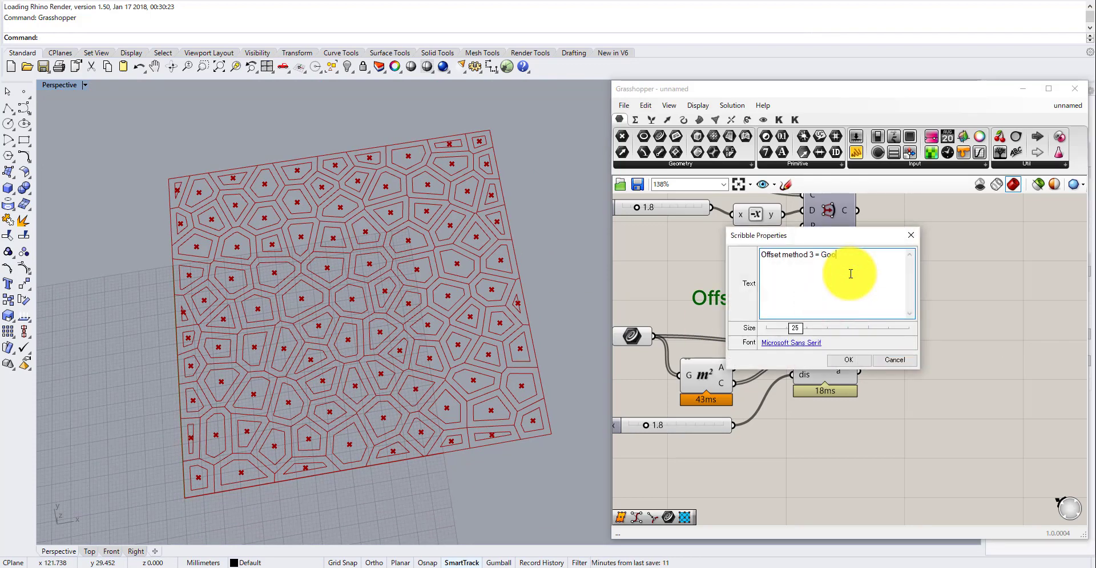
click(863, 364)
click(944, 388)
Align the three offset method labels on the canvas along their left edges.
right_drag(859, 361, 913, 343)
scroll(912, 342, down, 3)
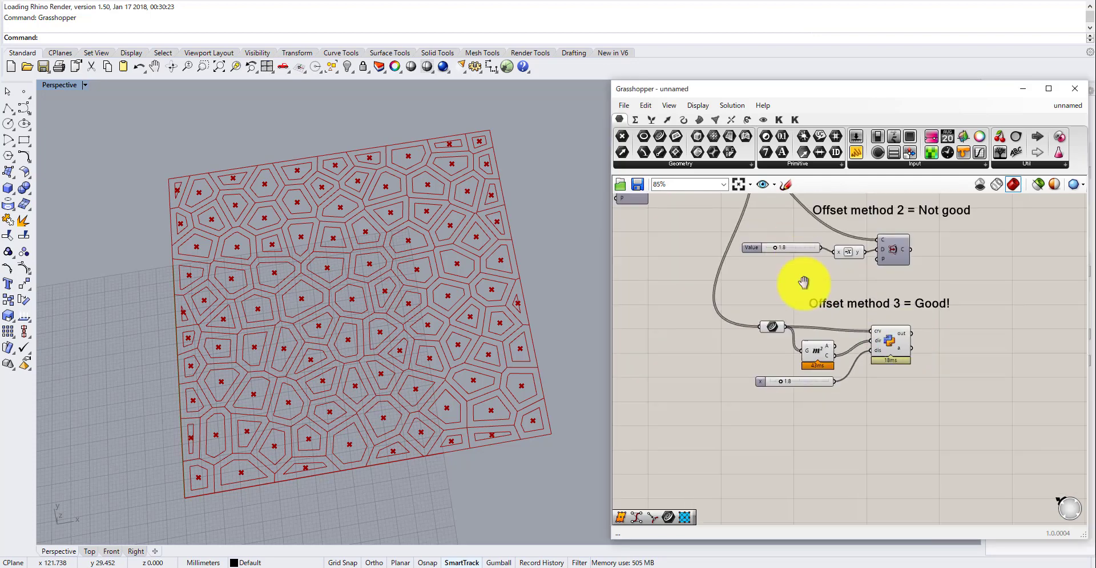
scroll(803, 282, down, 1)
right_drag(815, 355, 856, 338)
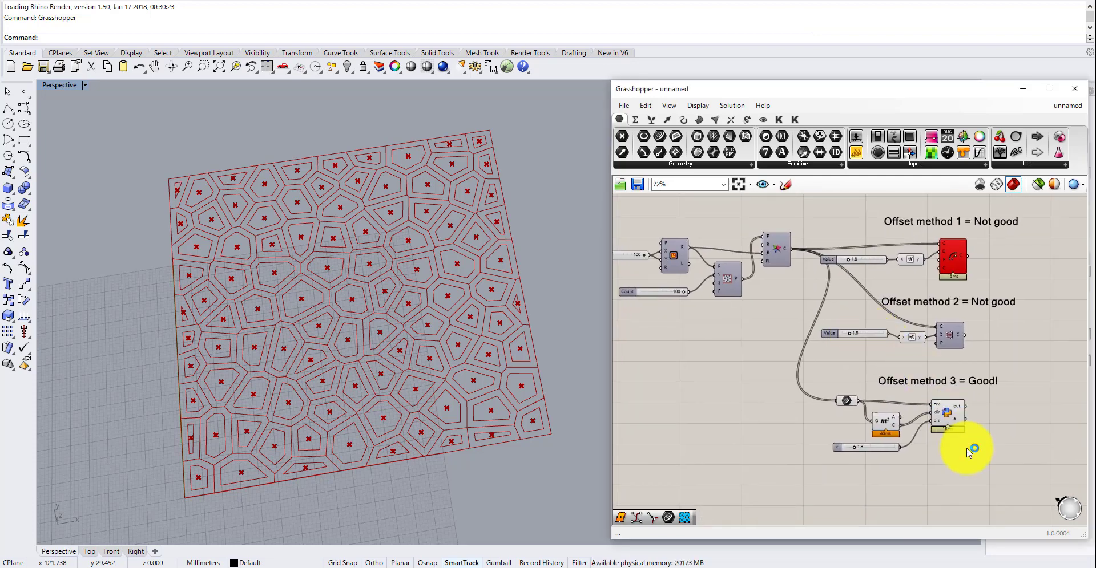
right_drag(529, 355, 559, 345)
click(762, 389)
right_drag(752, 372, 800, 371)
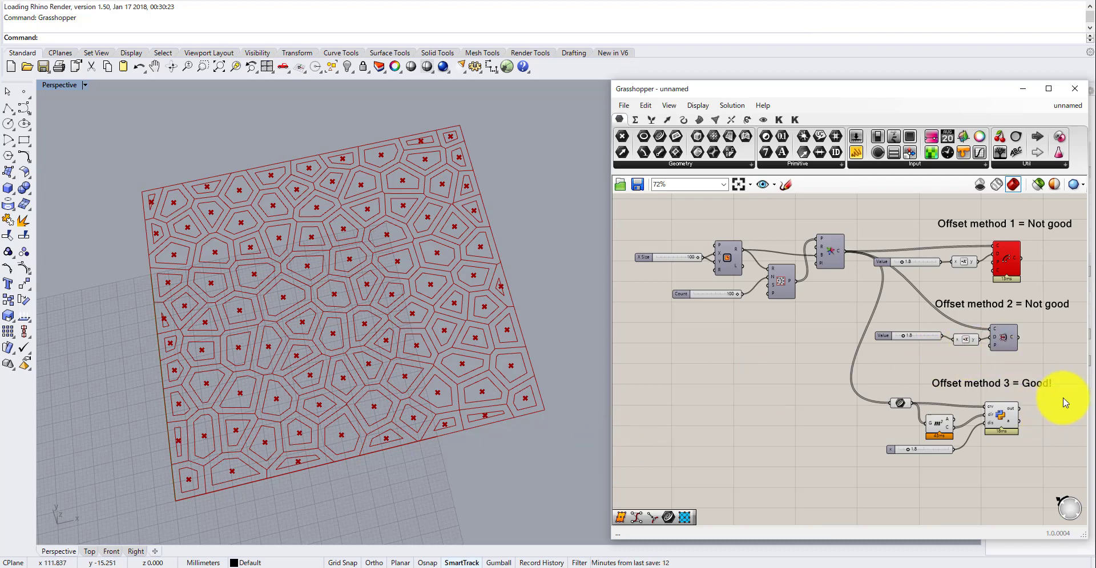
mouse_move(1065, 403)
mouse_down()
mouse_move(1059, 247)
mouse_move(1045, 215)
mouse_move(986, 228)
mouse_up()
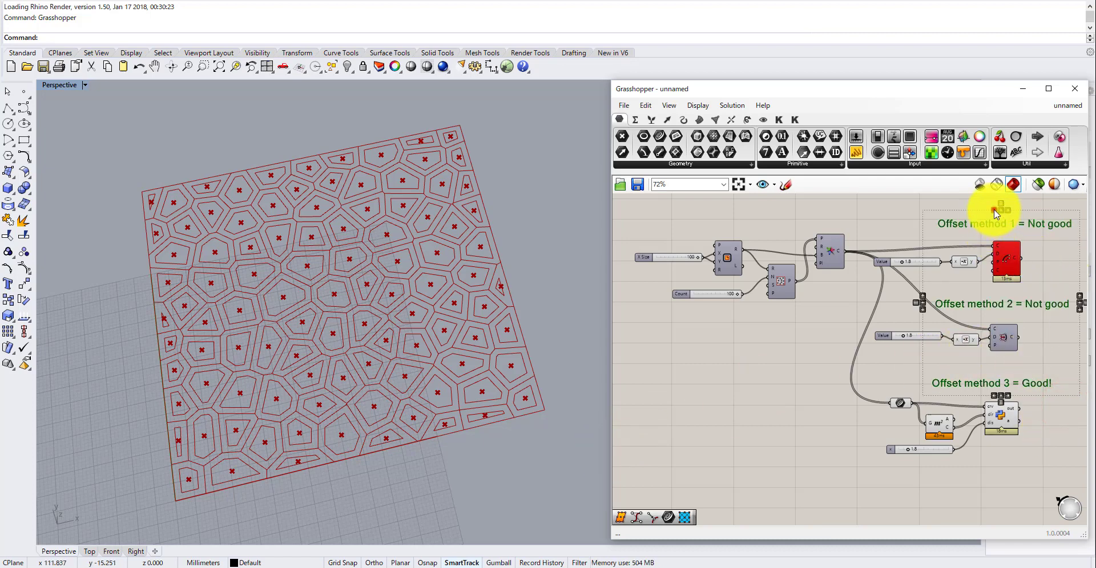
click(994, 212)
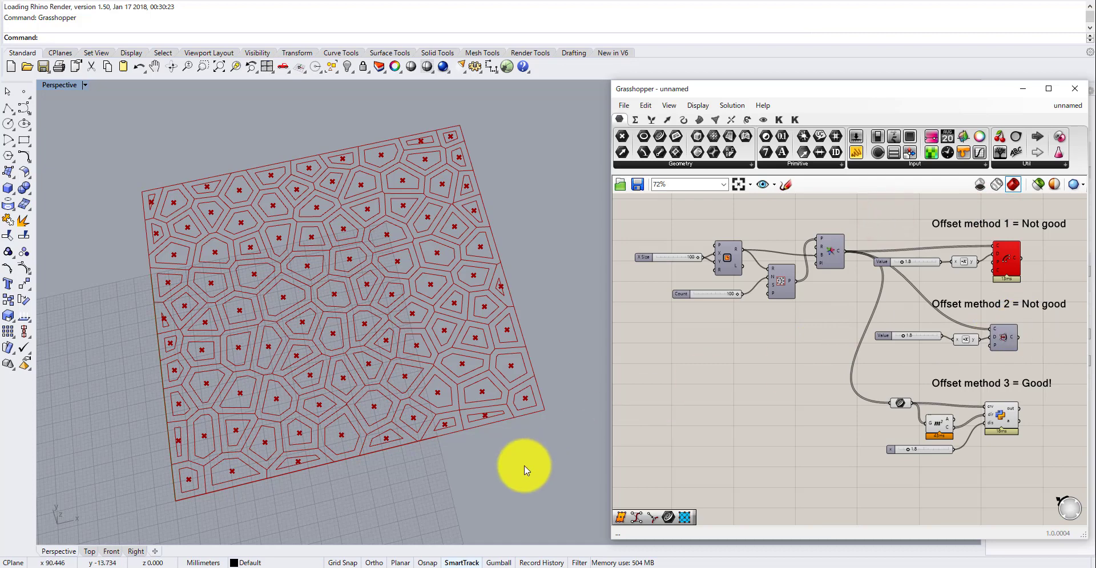